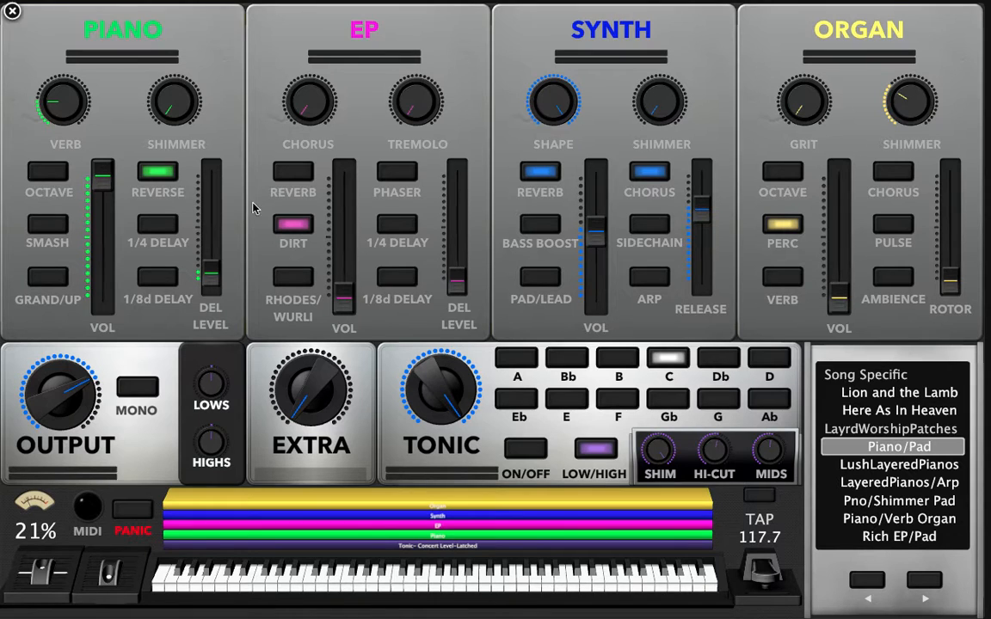
Switch to layout editing and give the PIANO section the plain light grey panel background
key("super+1")
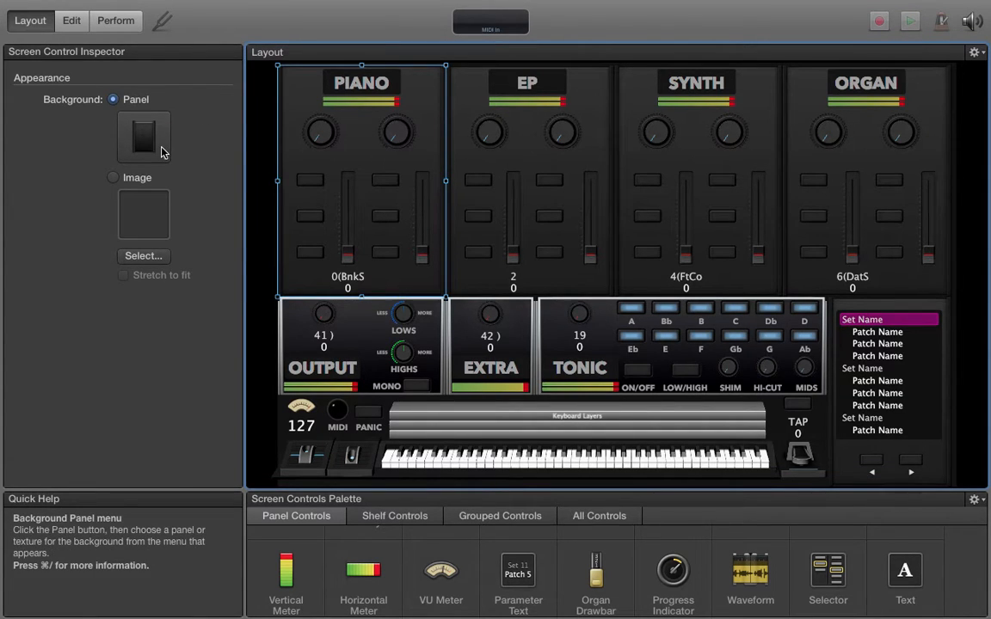
left_click(464, 113)
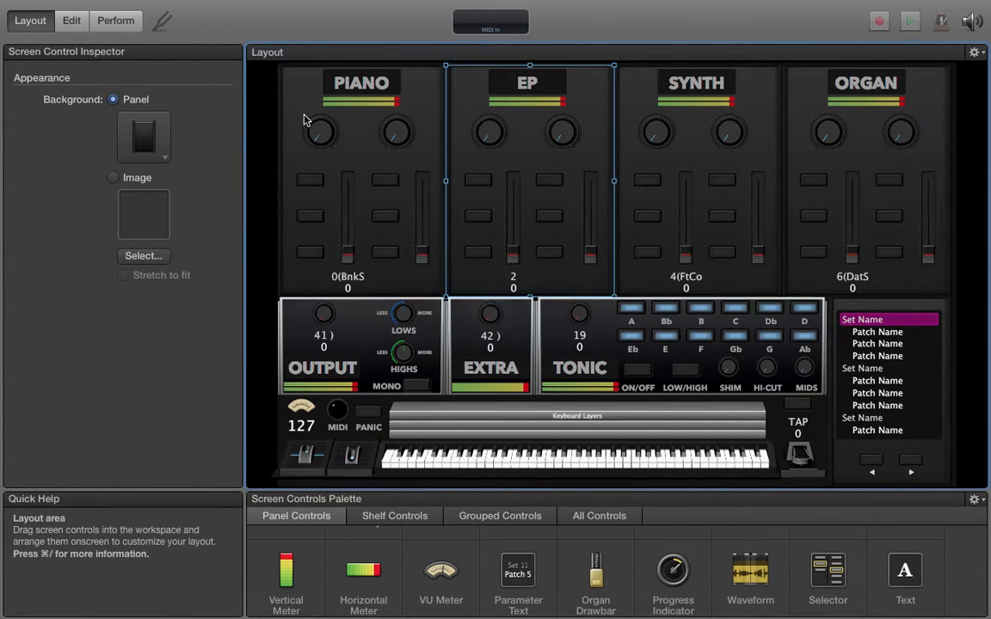
left_click(306, 121)
left_click(300, 99)
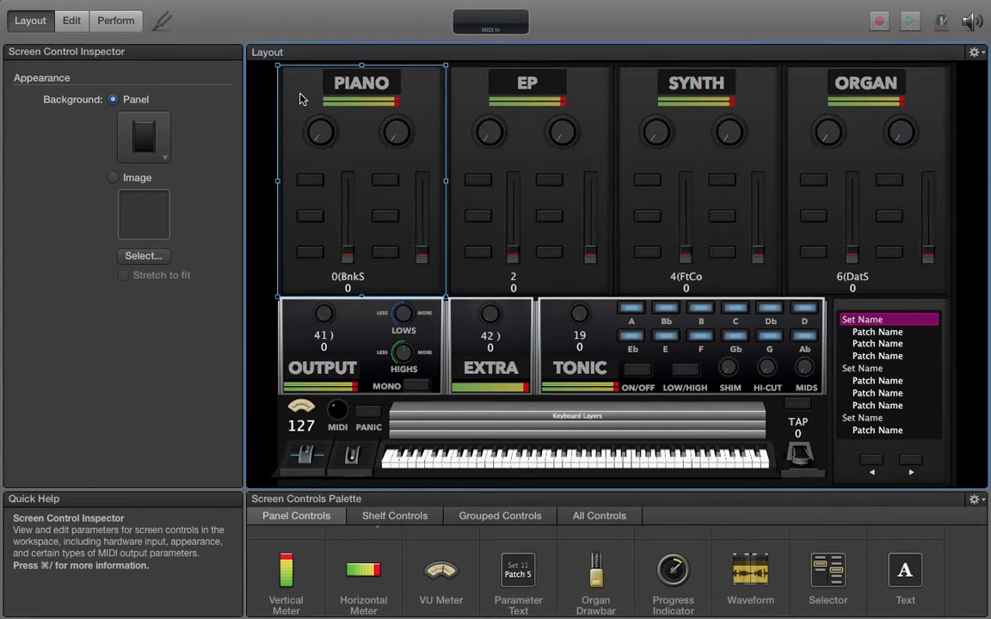
left_click(156, 152)
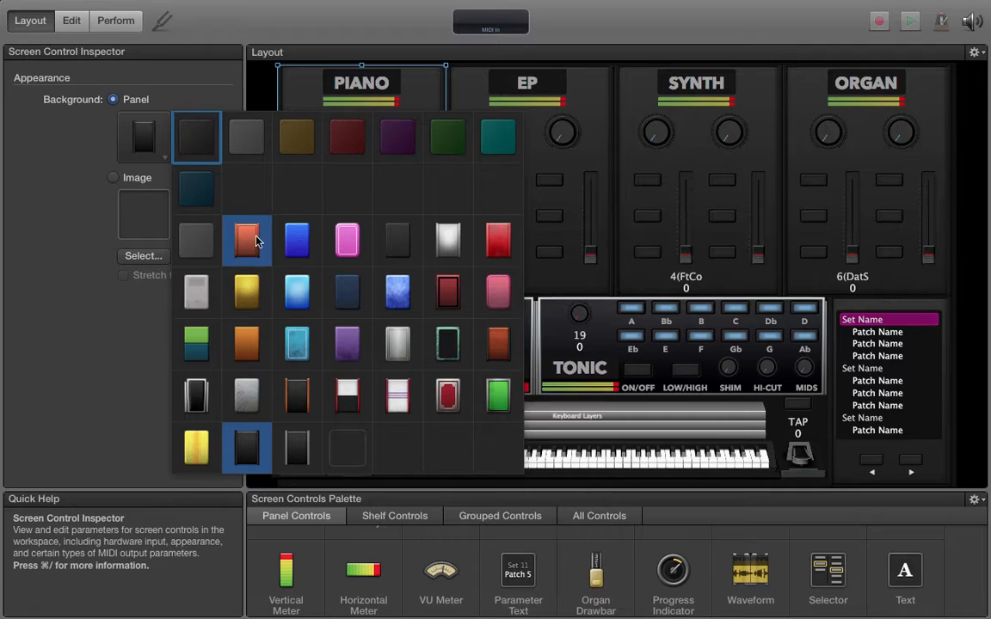
left_click(196, 292)
Apply the same plain light grey panel background to the EP section
left_click(465, 109)
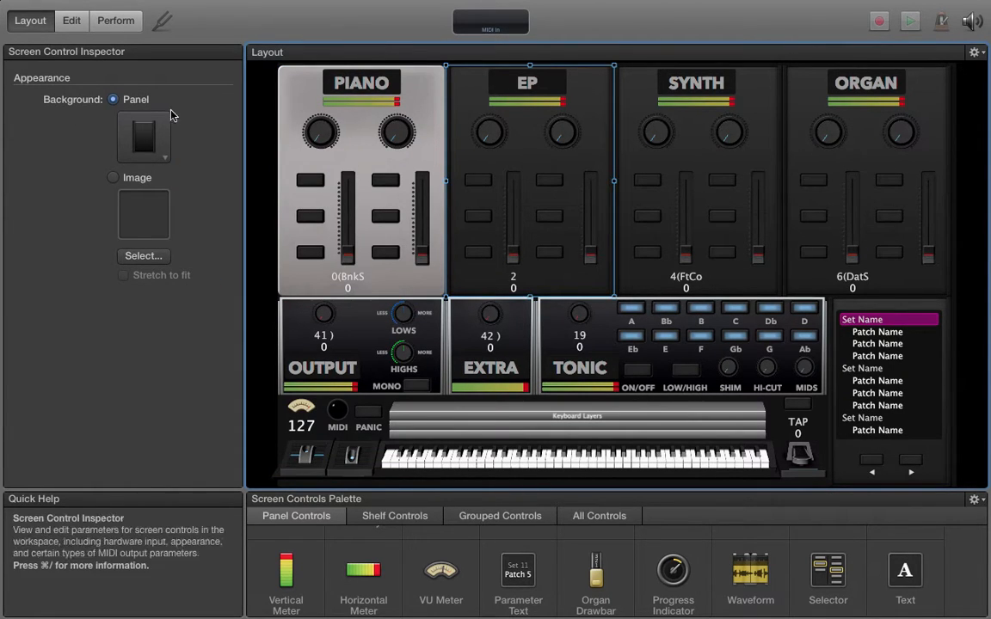
left_click(126, 138)
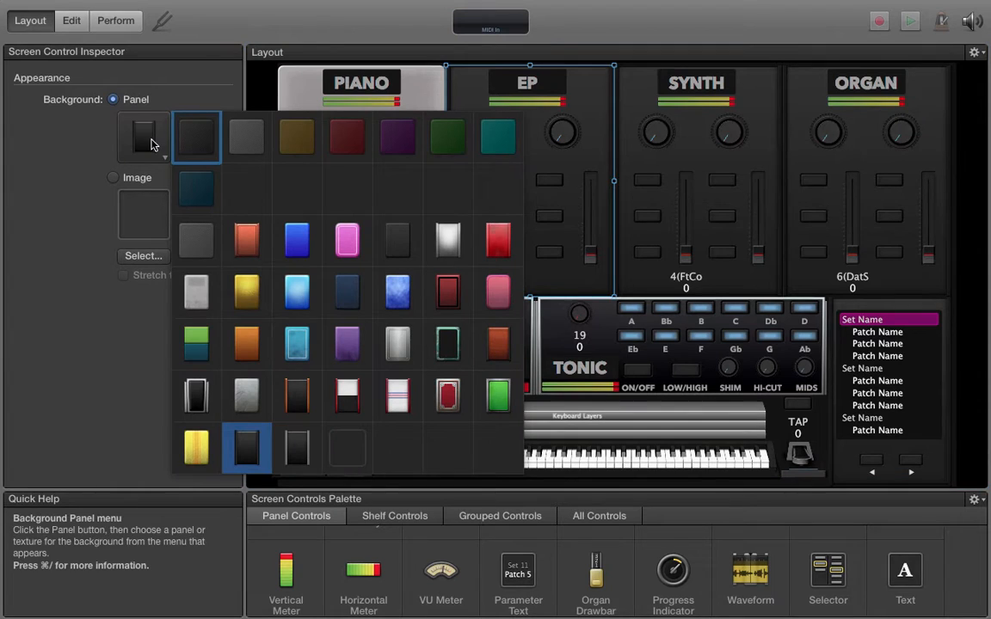
left_click(196, 290)
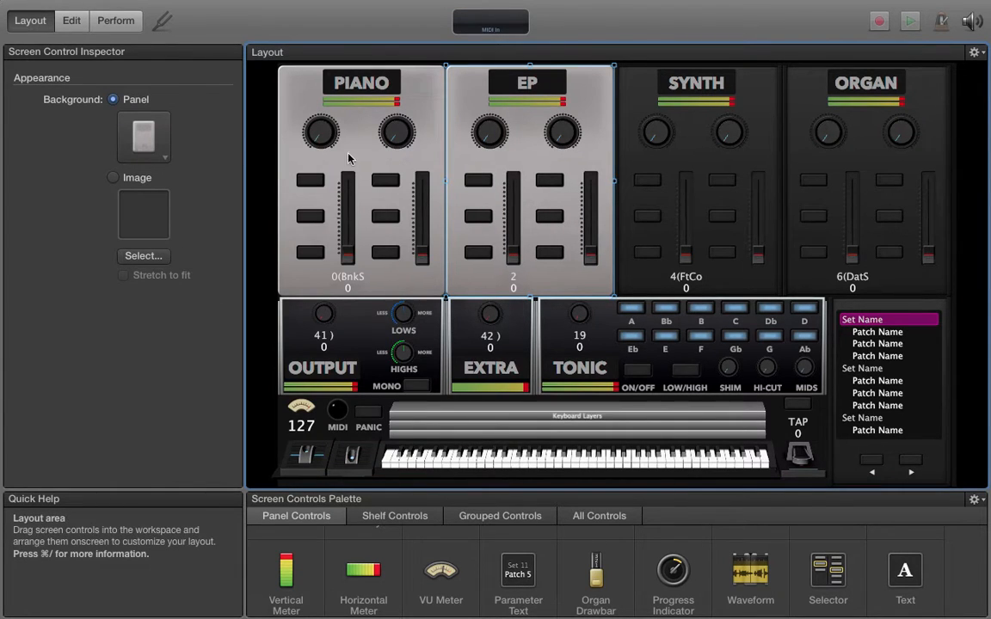
left_click(114, 178)
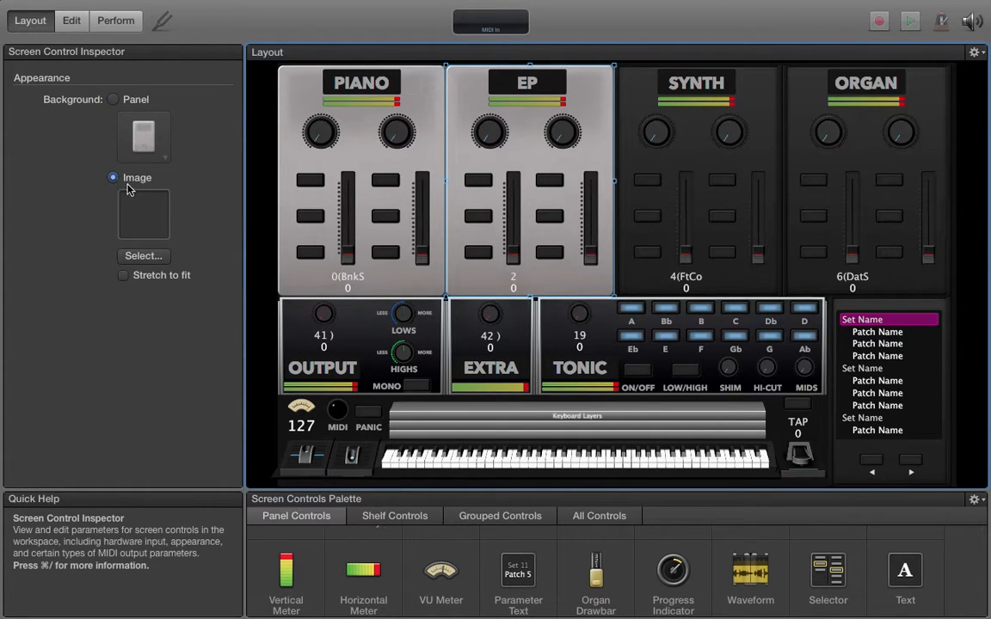
left_click(142, 255)
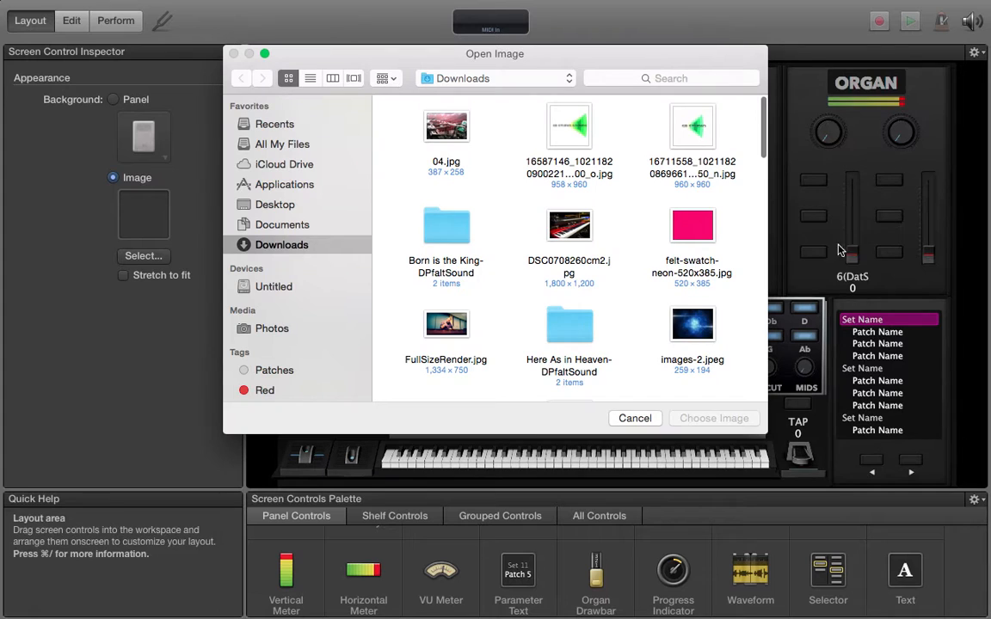
scroll(665, 241, "down", 2)
scroll(664, 242, "up", 2)
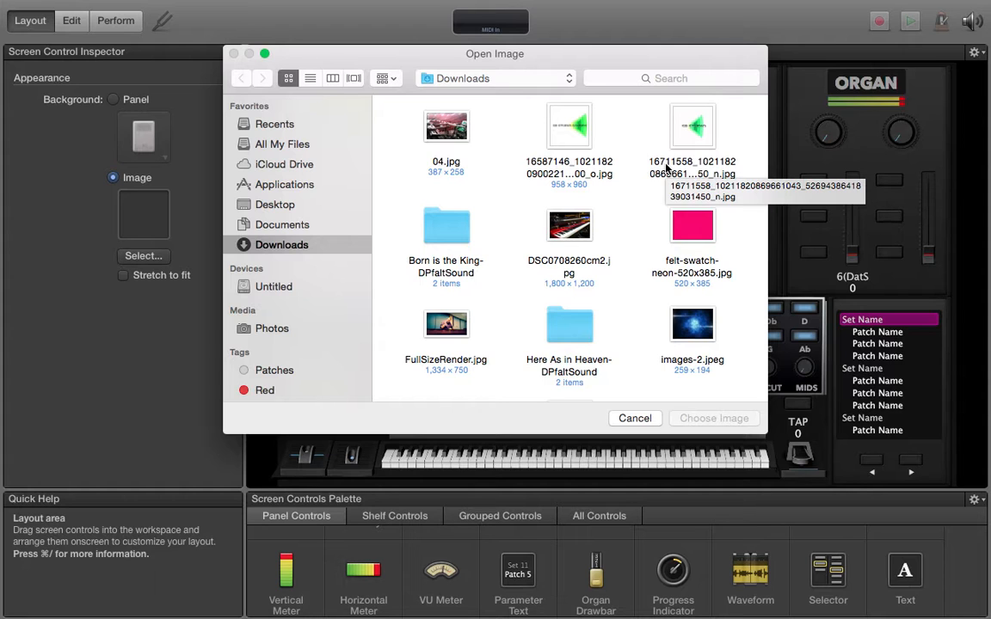
left_click(646, 419)
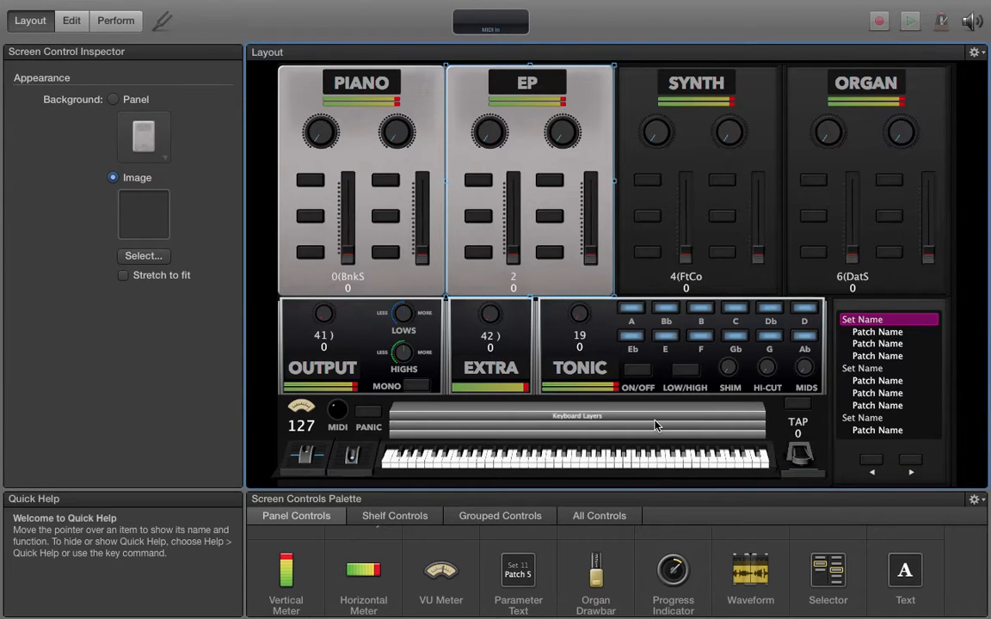
left_click(114, 100)
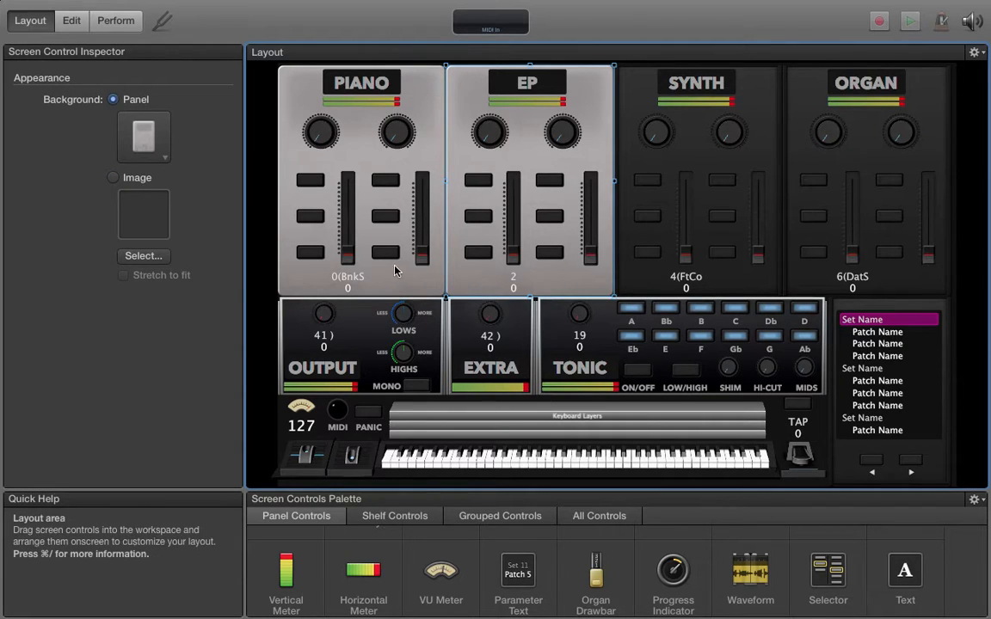
Recolor the PIANO title text with Blue from the Apple color palette
left_click(380, 85)
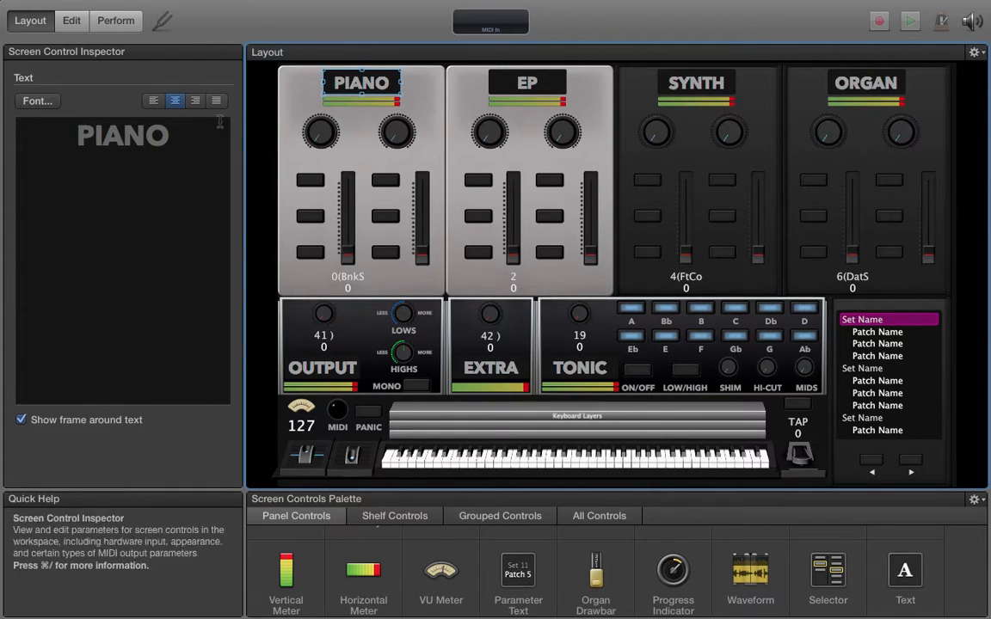
left_click(142, 157)
double_click(128, 135)
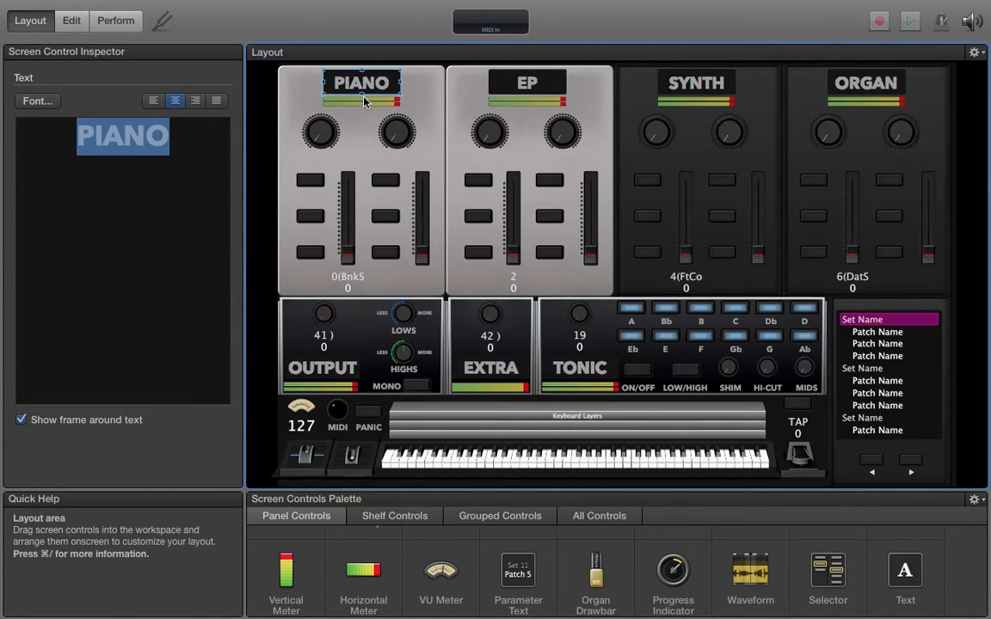
left_click(36, 100)
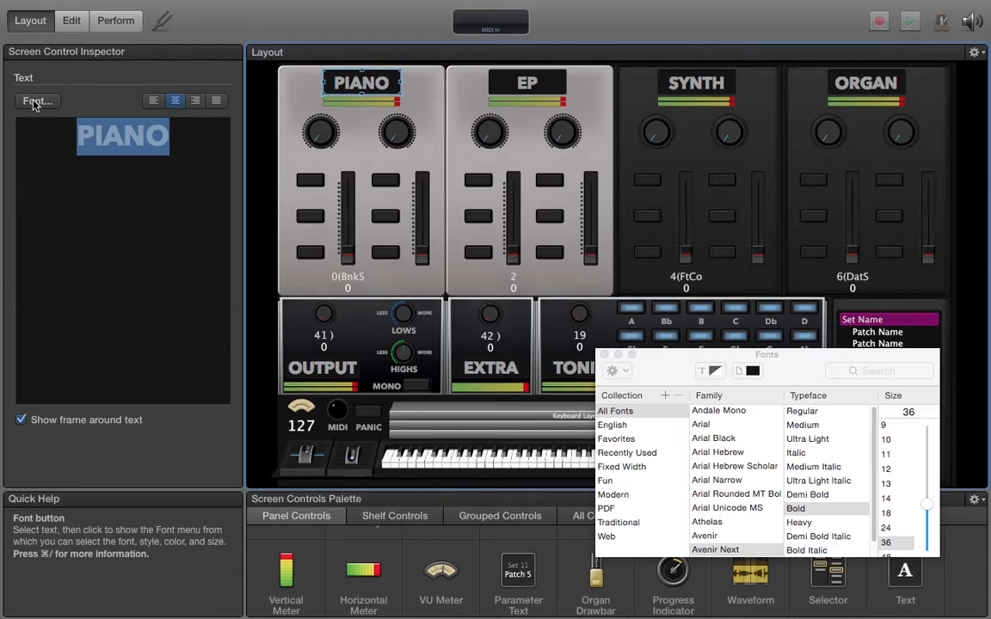
left_click(712, 371)
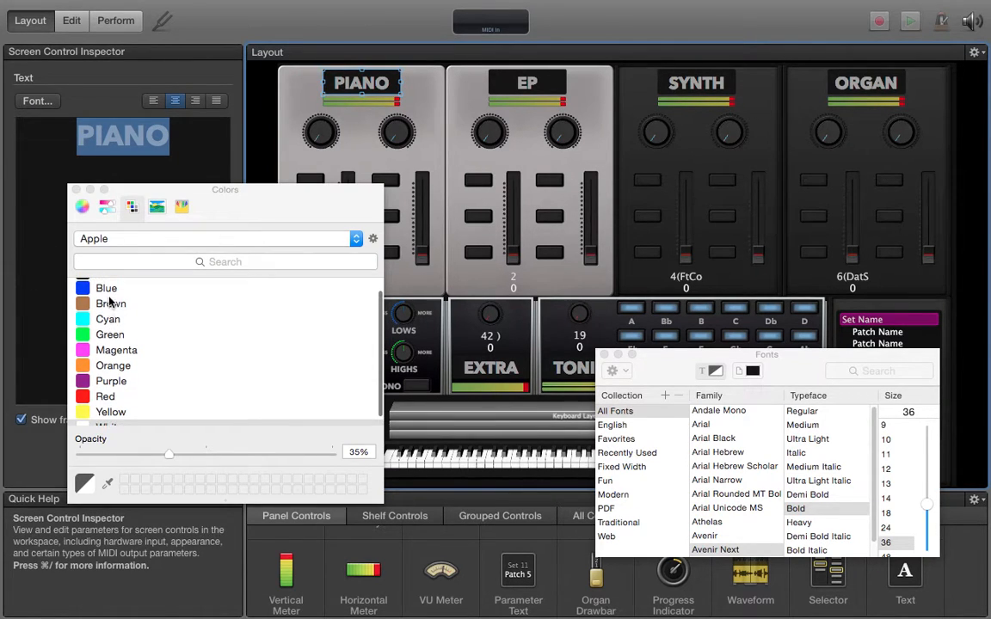
left_click(108, 284)
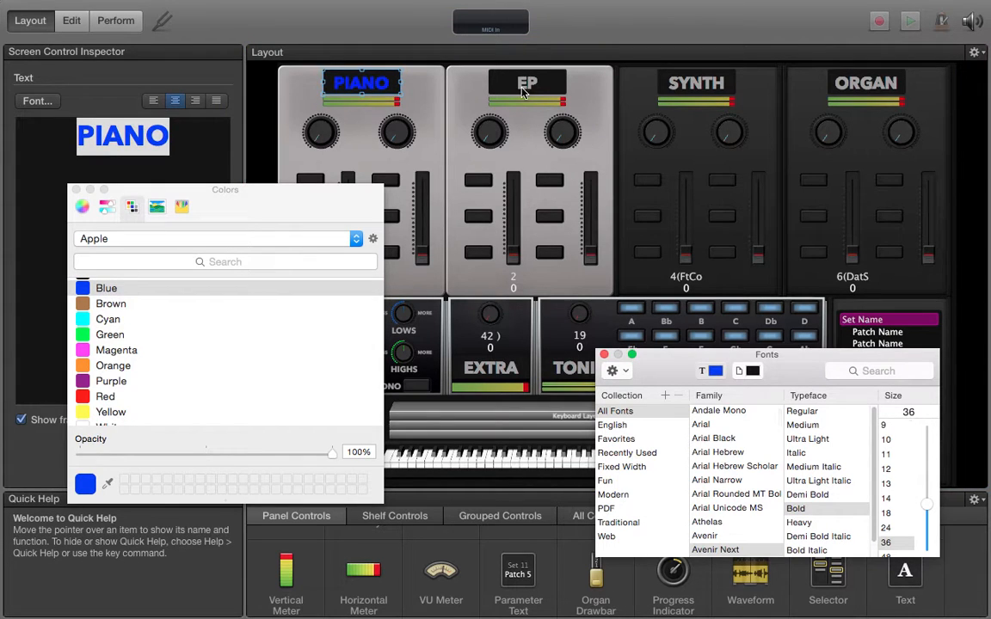
Recolor the EP title text with Green from the Apple color palette and close the color picker
left_click(494, 86)
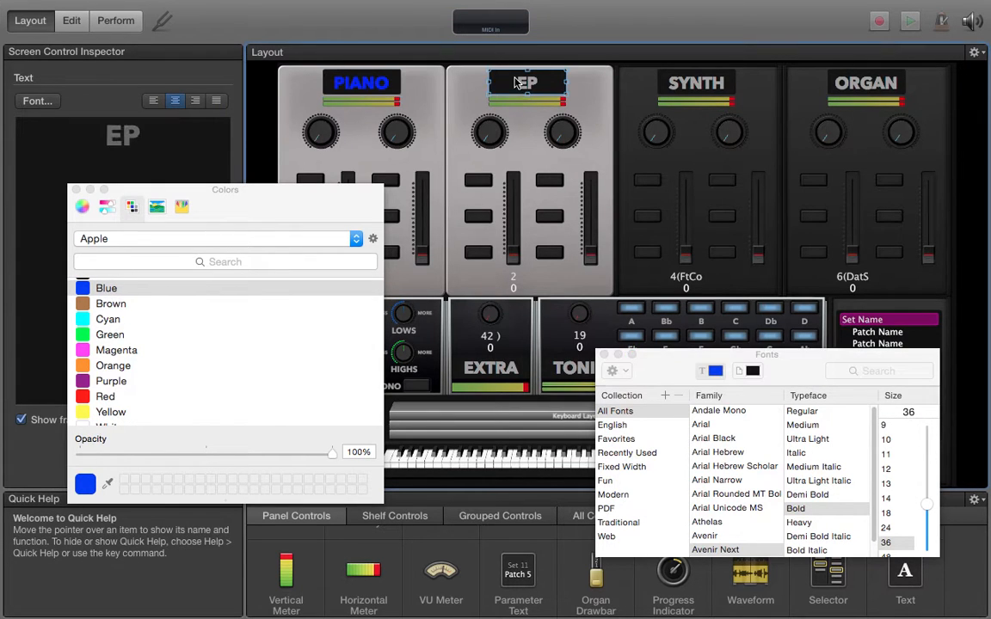
double_click(114, 132)
left_click(99, 325)
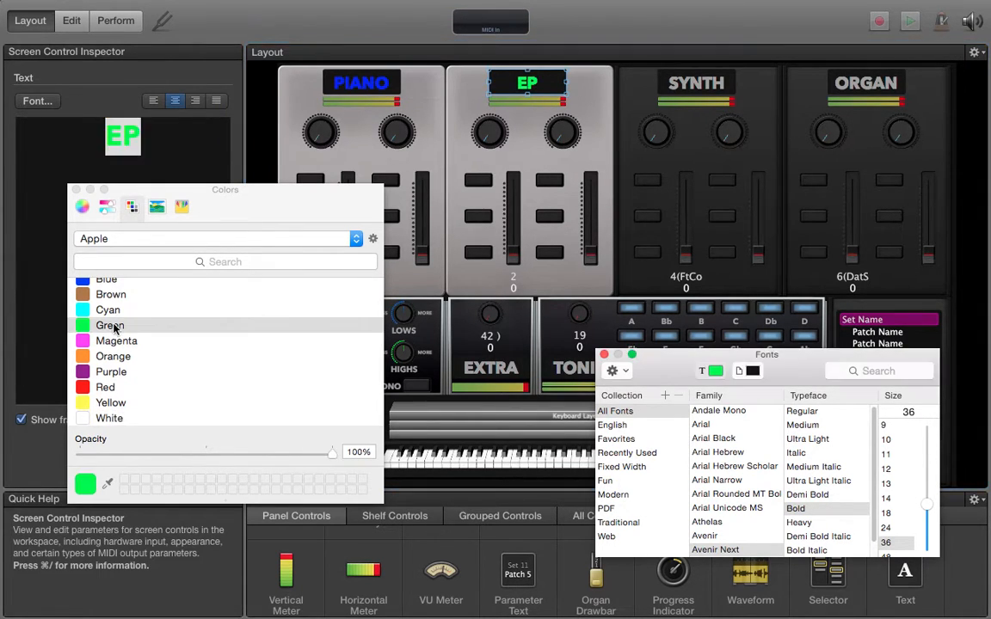
left_click(75, 190)
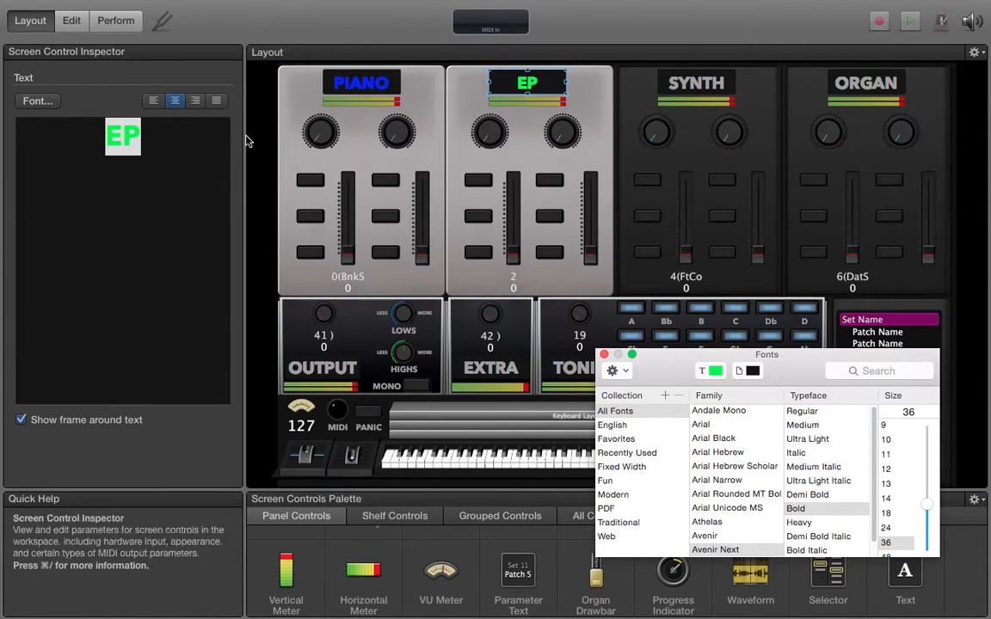
Remove the frame around the text of the EP and PIANO titles
left_click(21, 420)
left_click(339, 86)
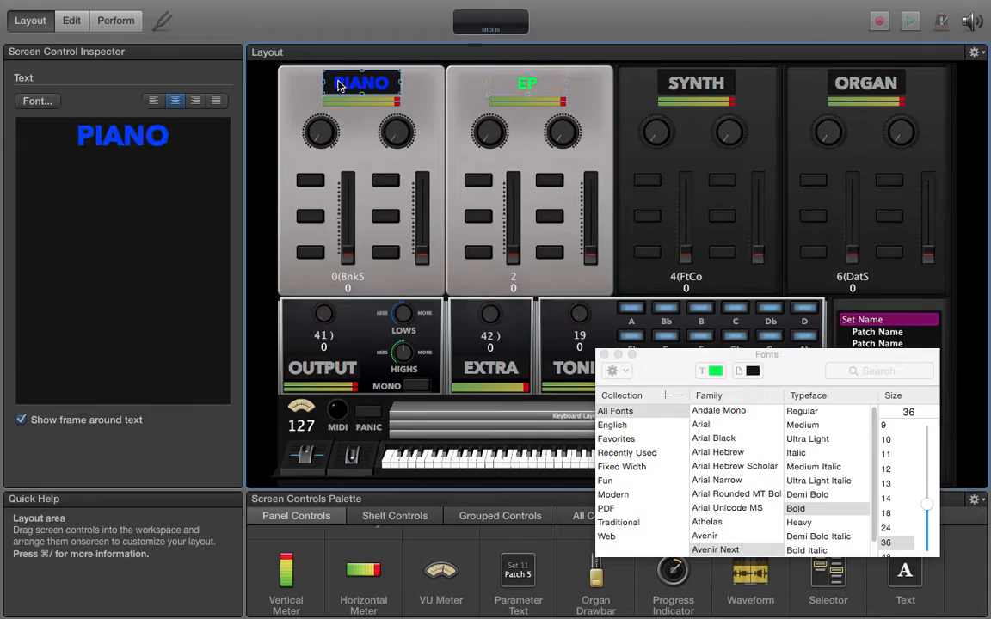
left_click(21, 421)
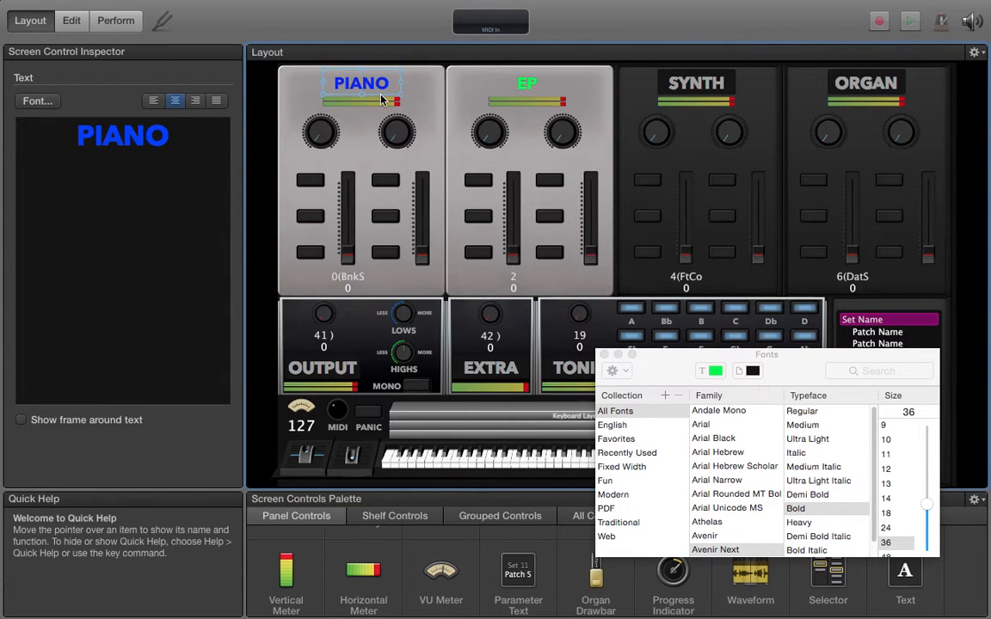
Change the color of Vertical Fader 1 in the PIANO section to the saturated blue
left_click(413, 89)
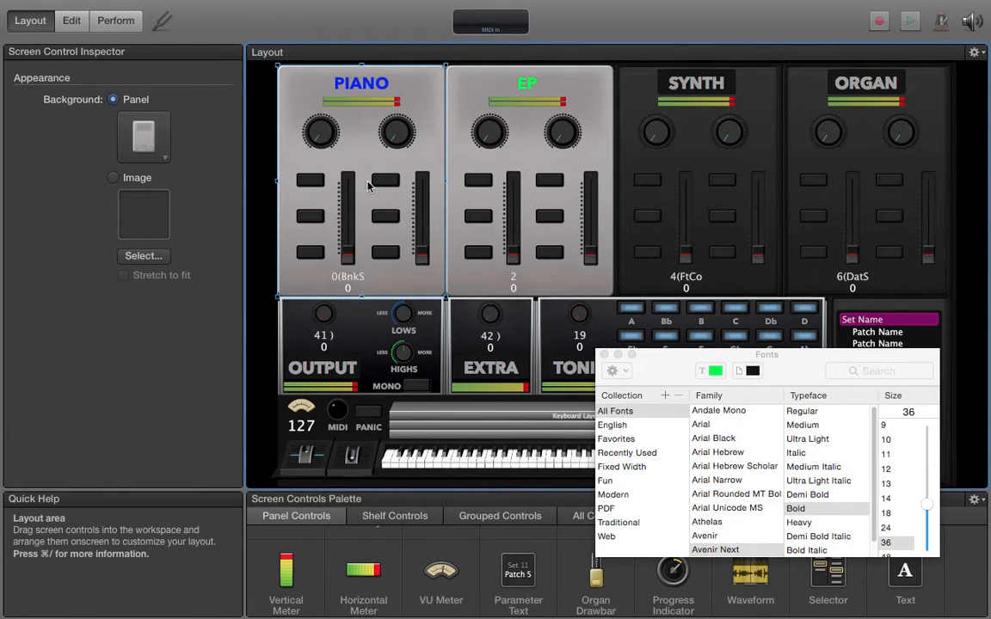
left_click(316, 129)
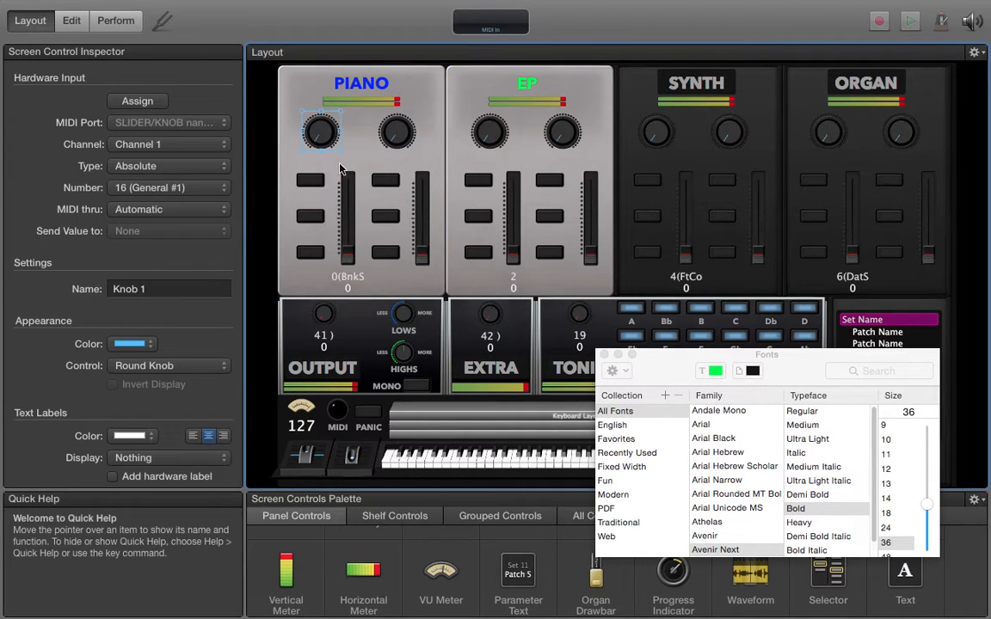
left_click(305, 180)
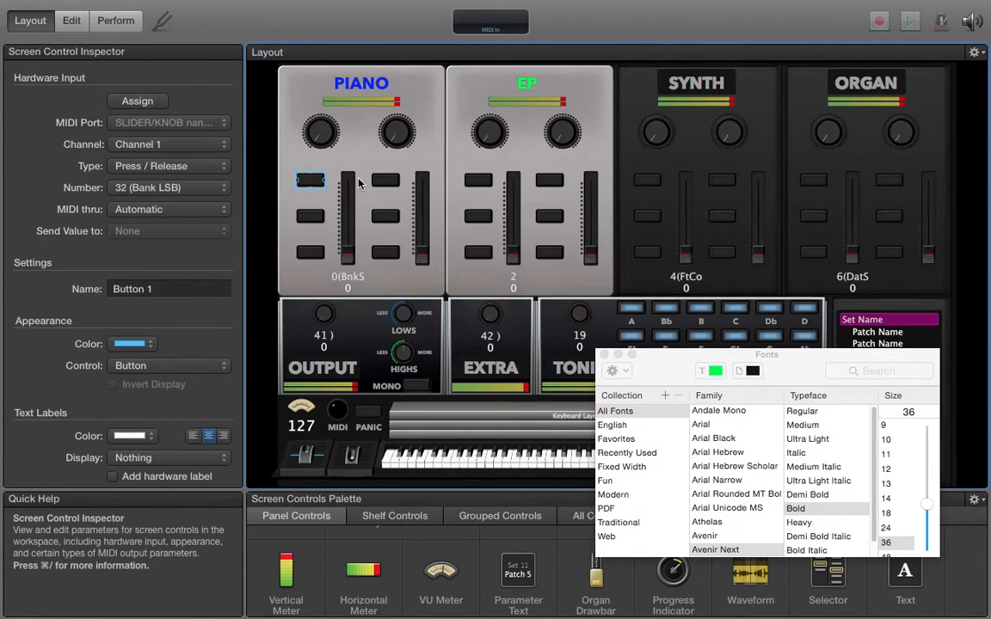
left_click(349, 189)
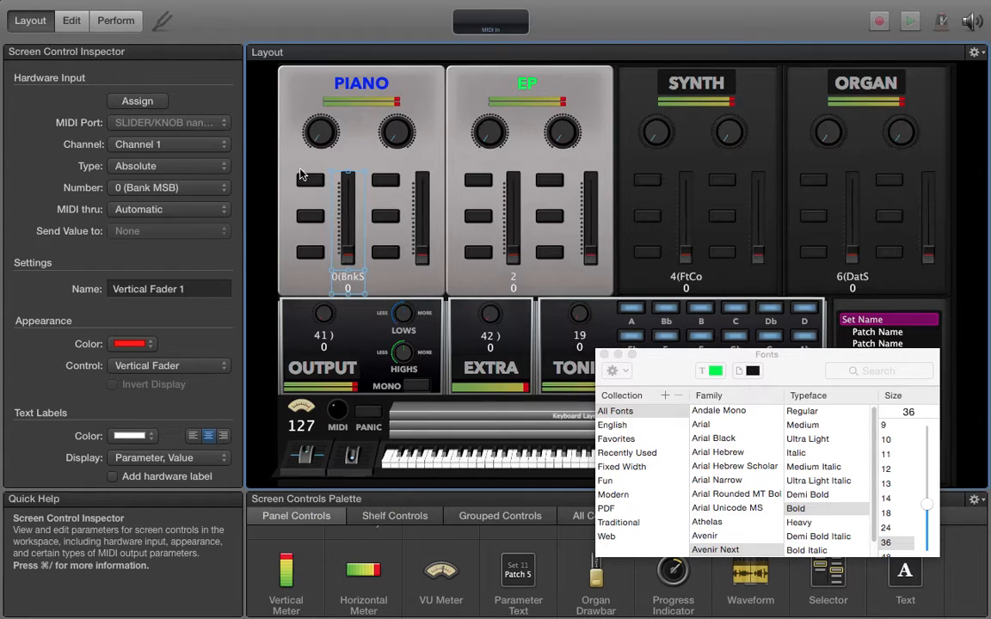
left_click(131, 344)
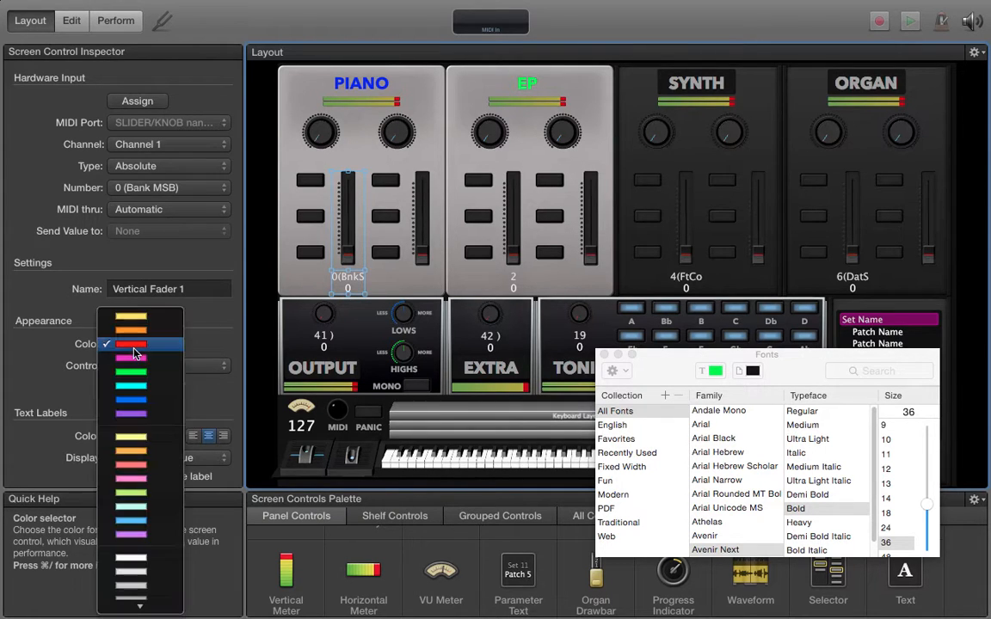
left_click(145, 400)
Set Knob 1 in the PIANO section to the same saturated blue and close the font window
left_click(318, 127)
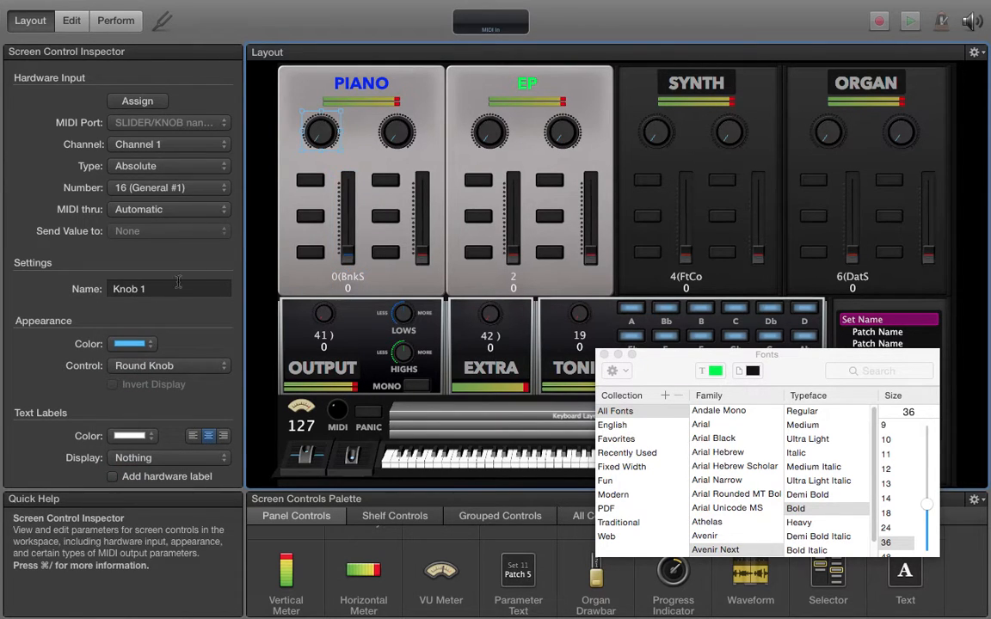
left_click(144, 344)
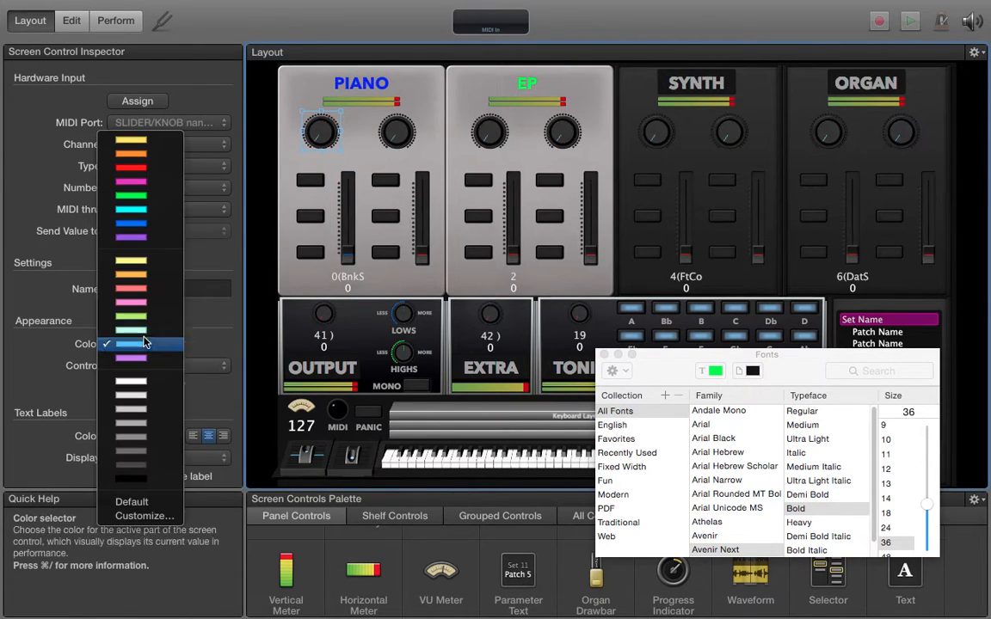
left_click(158, 228)
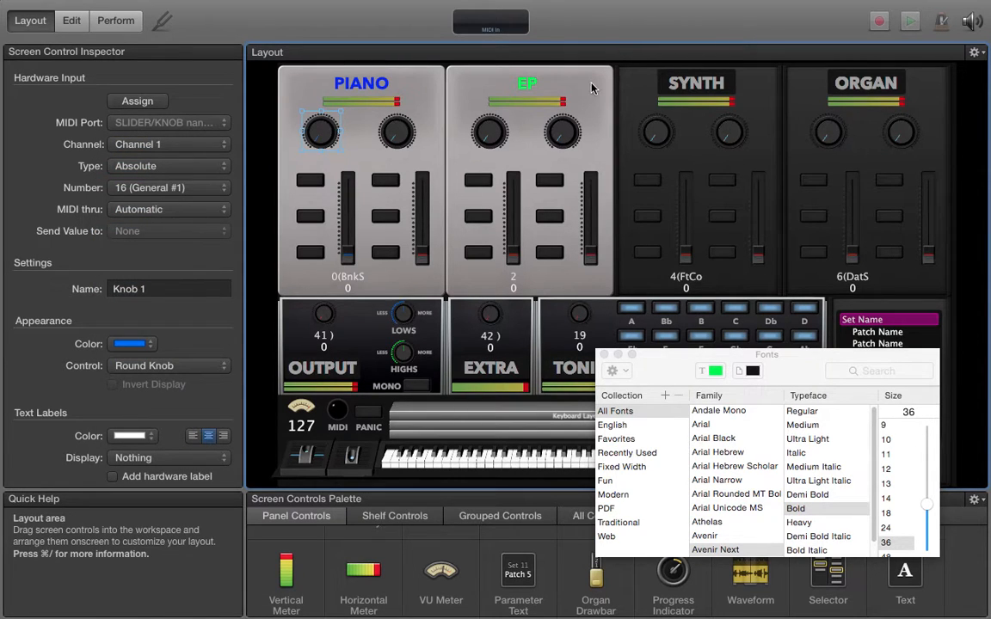
left_click(604, 354)
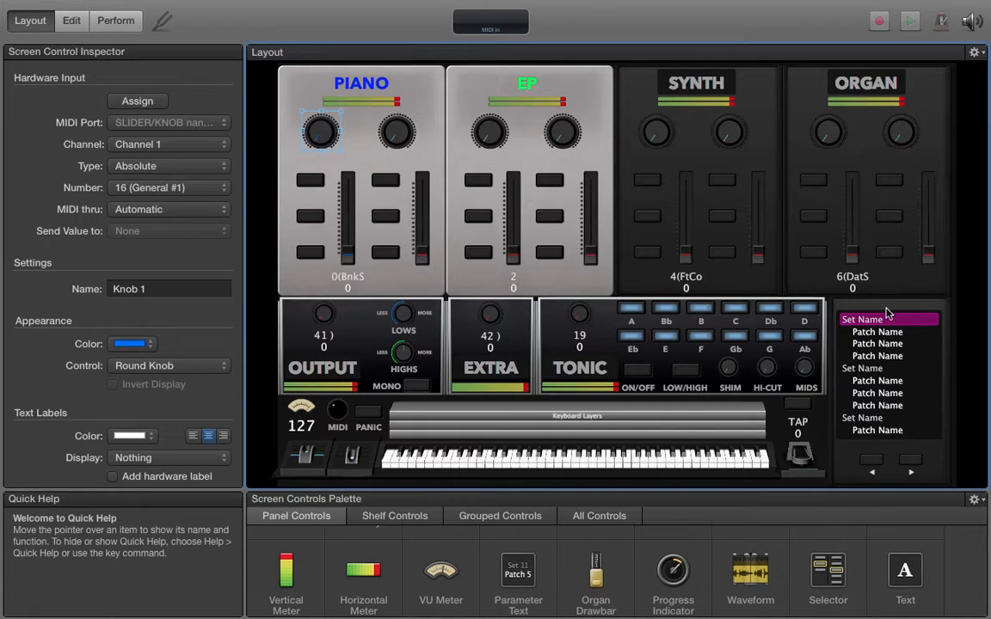
Give the panel behind the patch list the plain light grey background
left_click(886, 308)
left_click(163, 153)
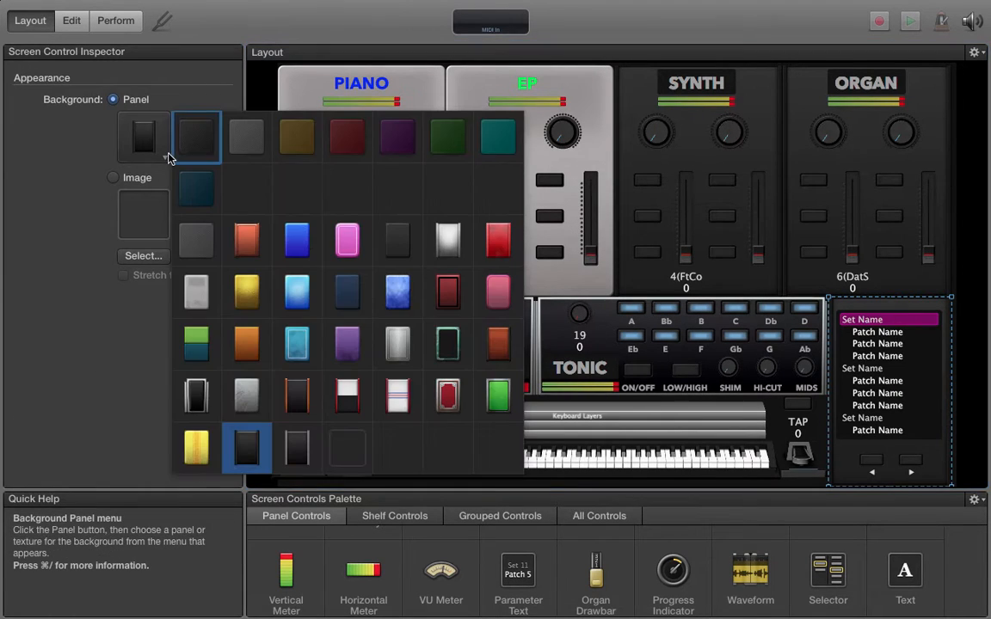
left_click(211, 293)
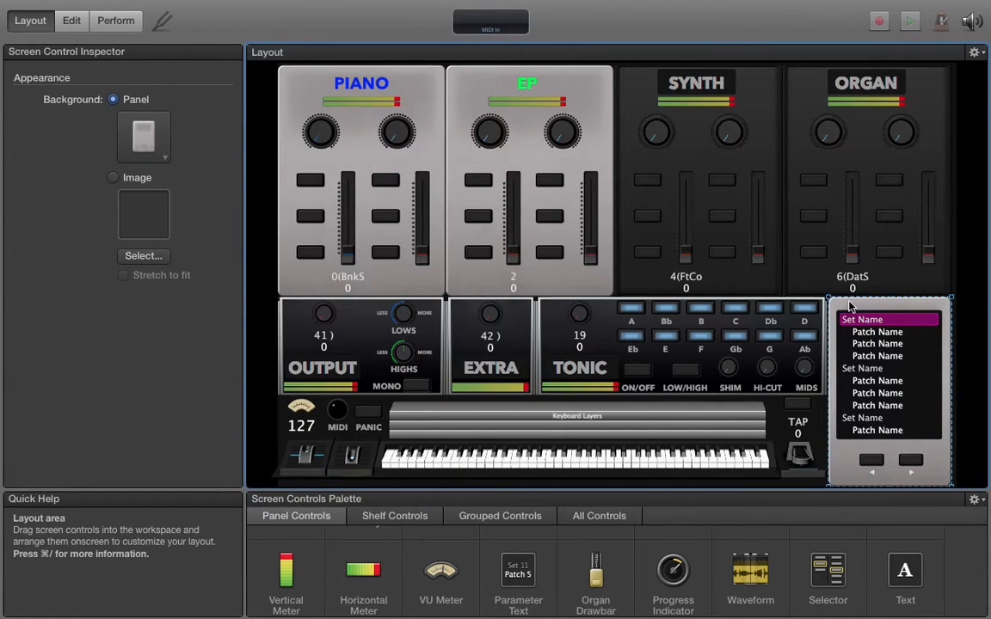
Change the highlight color of the patch list to purple
left_click(847, 318)
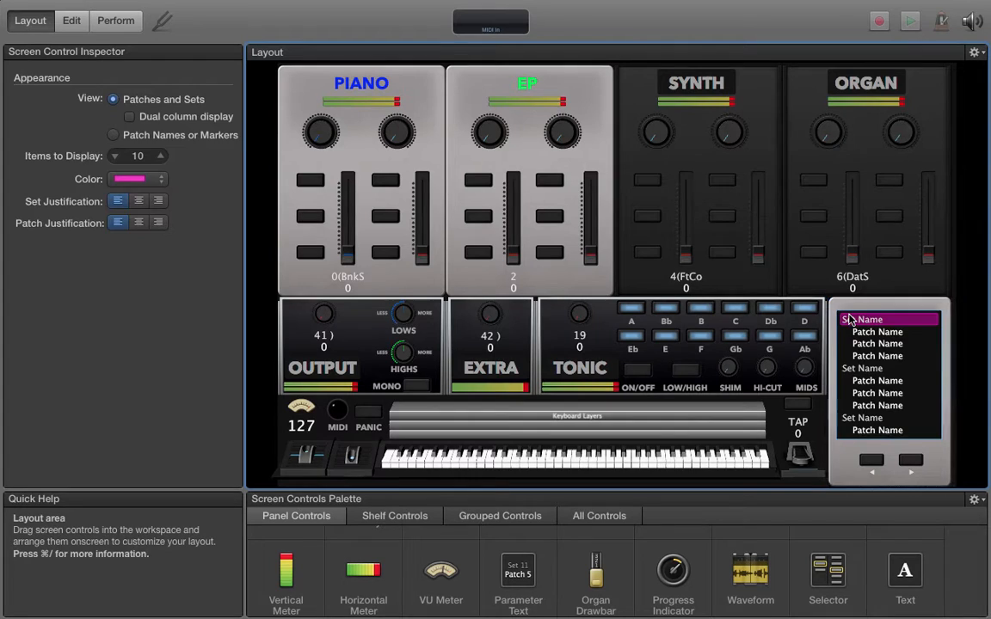
left_click(131, 182)
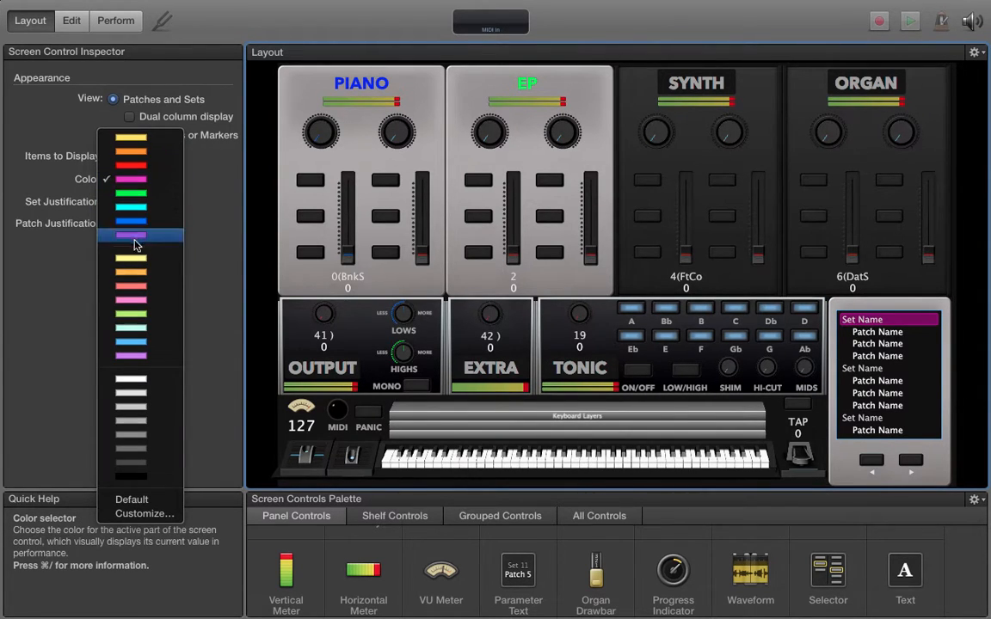
left_click(180, 236)
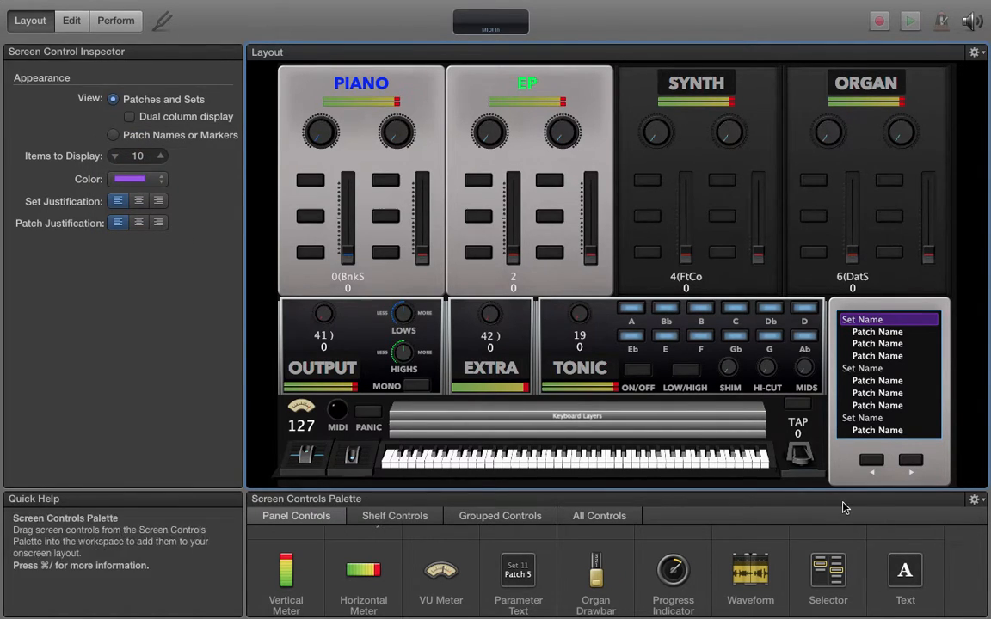
key("super+f")
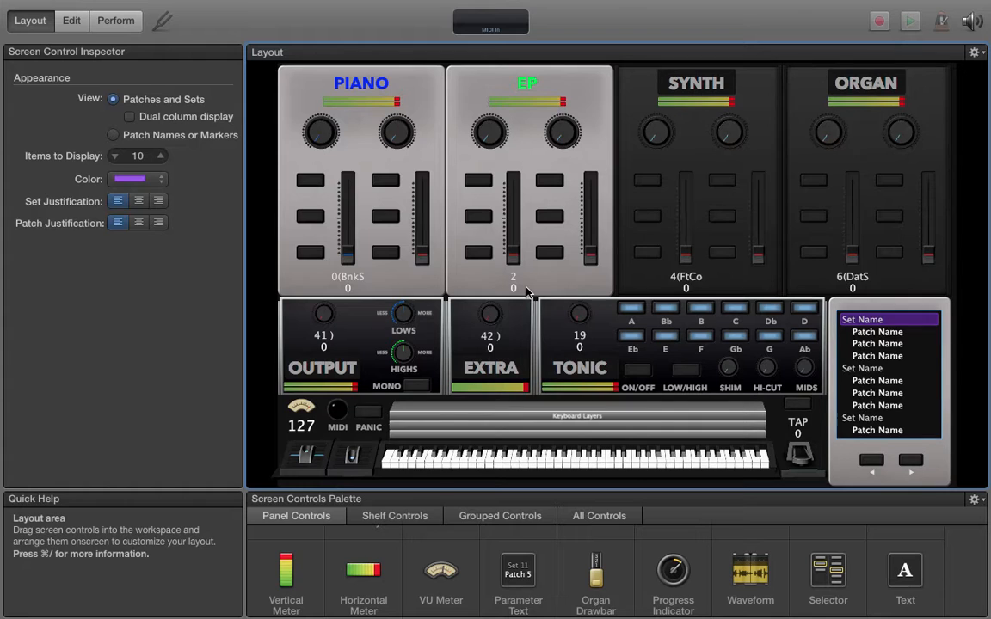
Set the text label display of the large OUTPUT section knob, Knob 11, to Nothing
left_click(327, 321)
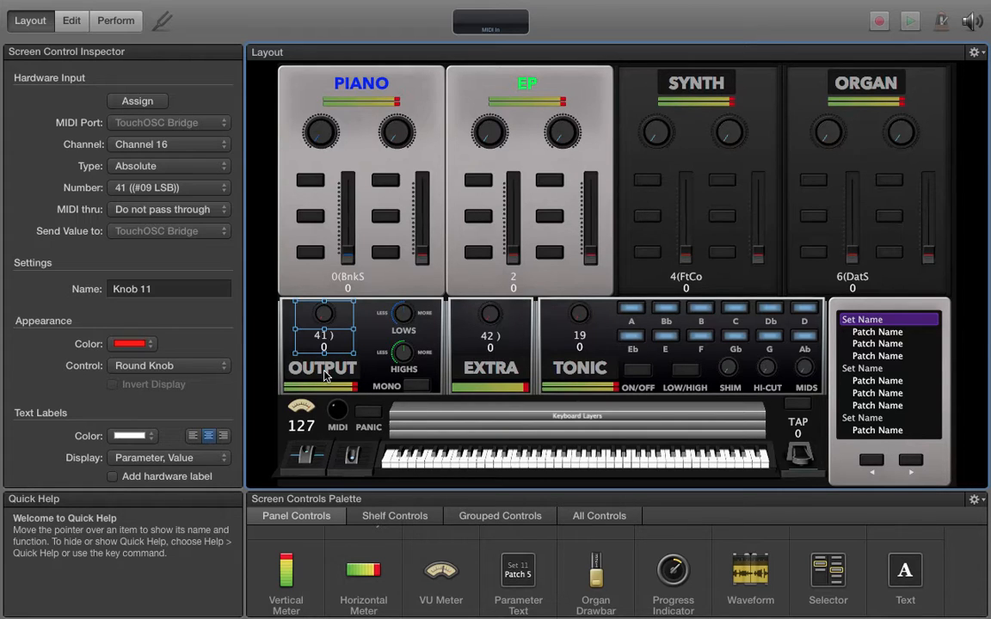
left_click(161, 458)
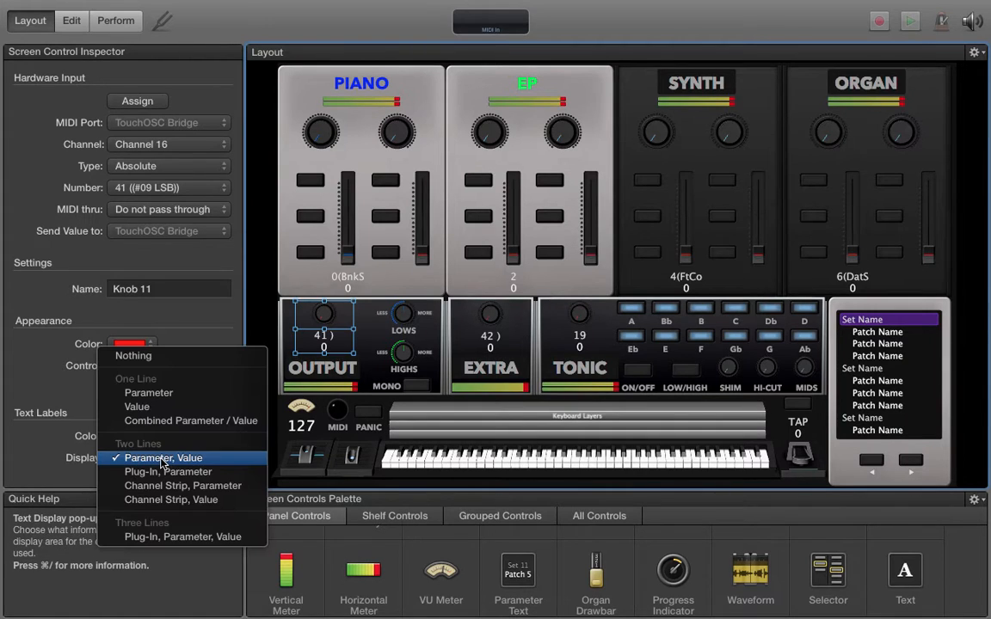
left_click(178, 364)
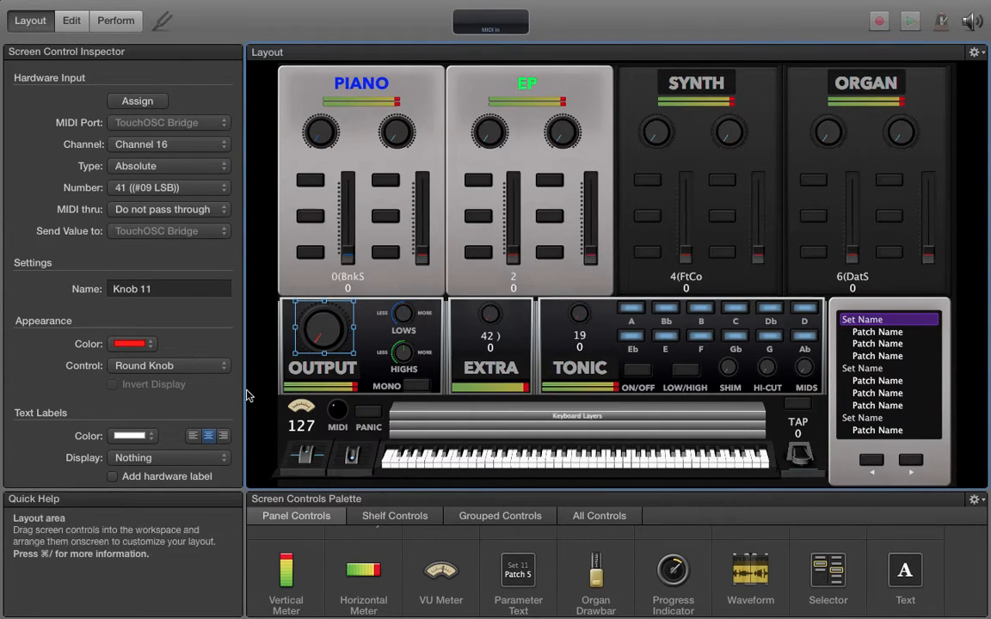
Change the control type of Knob 11 in the OUTPUT section to Directional Knob and its color to green
left_click(201, 369)
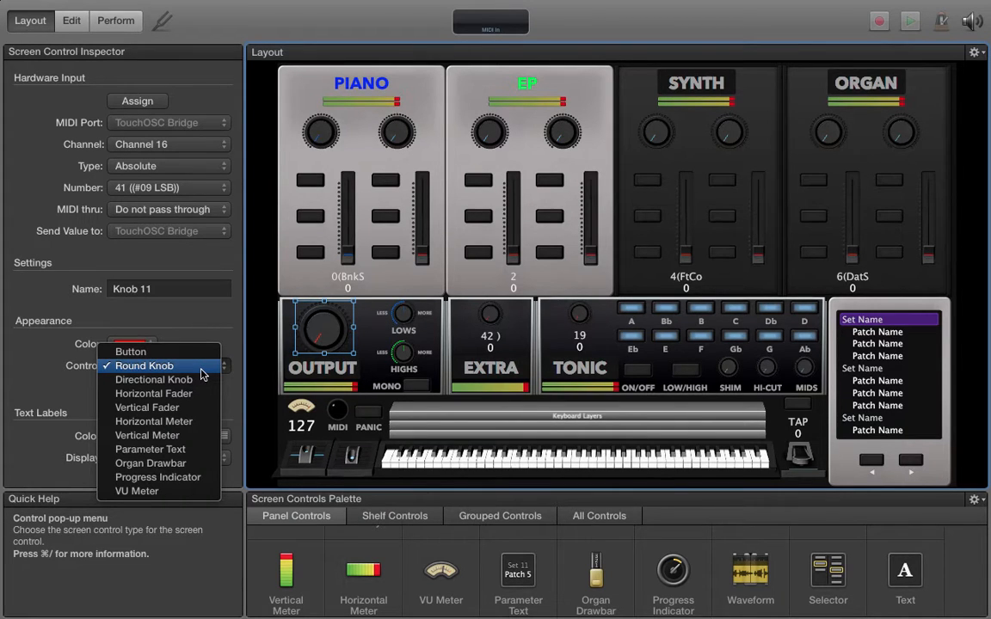
left_click(201, 382)
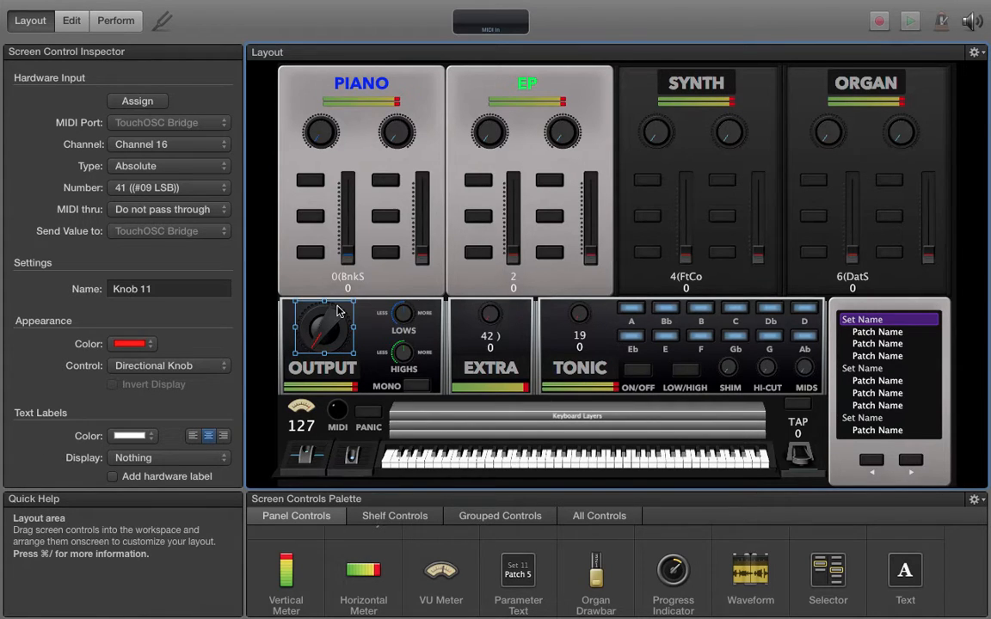
left_click(131, 344)
left_click(132, 372)
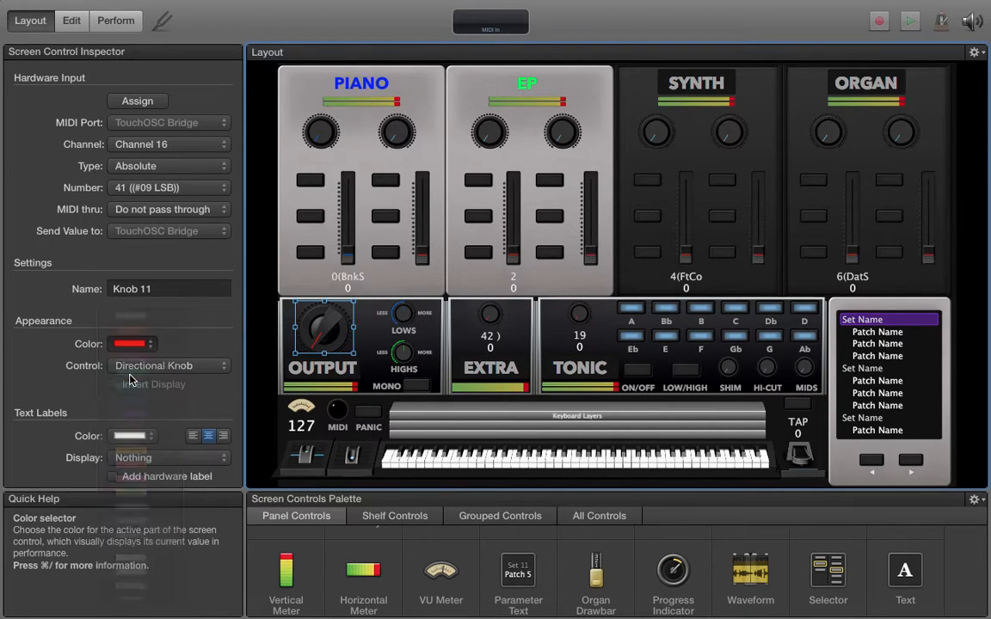
Compare the layout with the finished SK RECENT concert and look through the available panel controls
key("ctrl+Left")
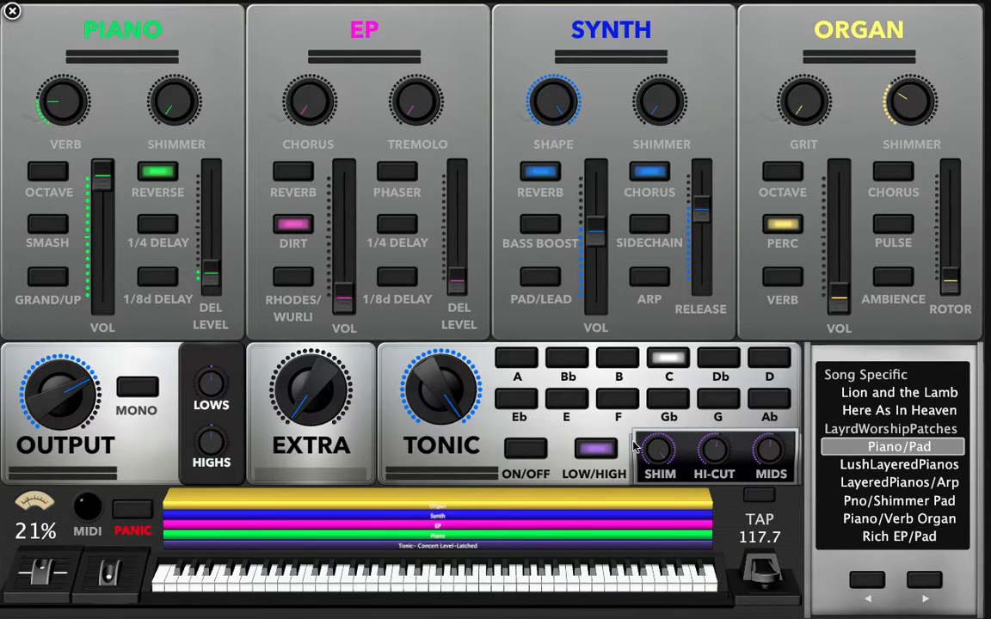
key("ctrl+Right")
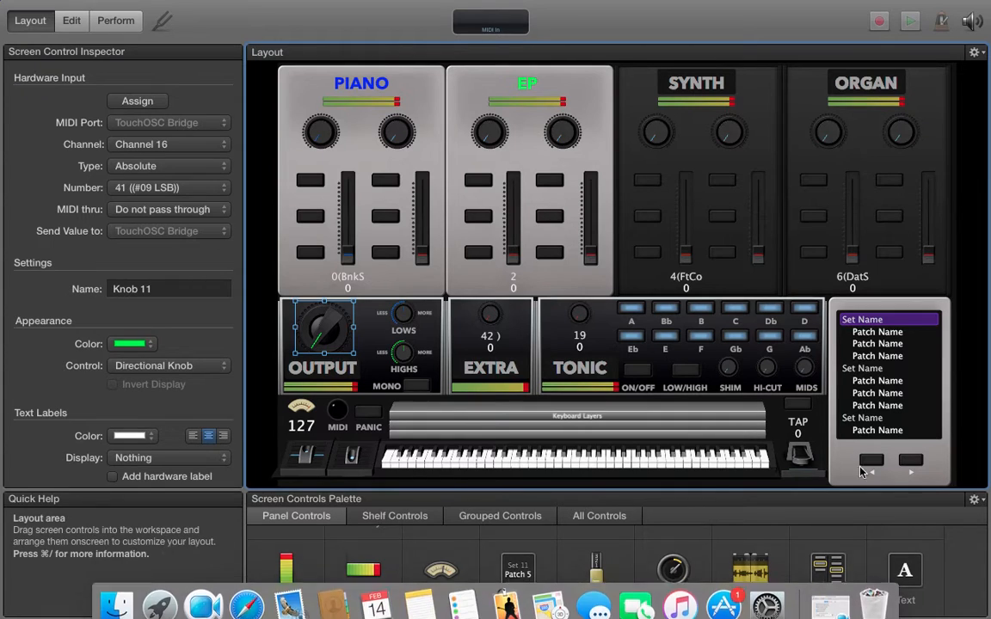
scroll(810, 555, "down", 5)
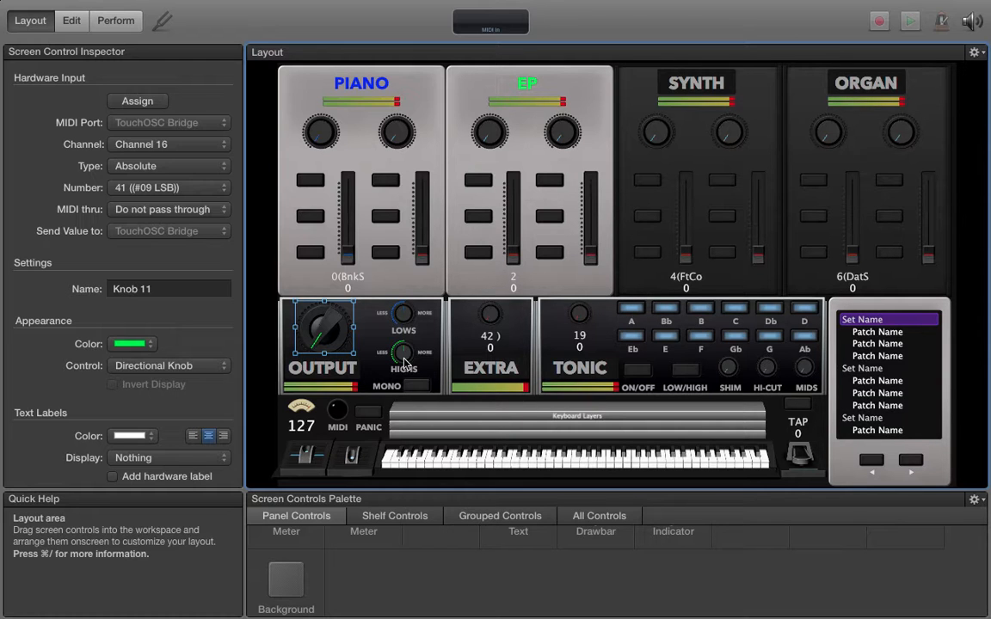
key("ctrl+Left")
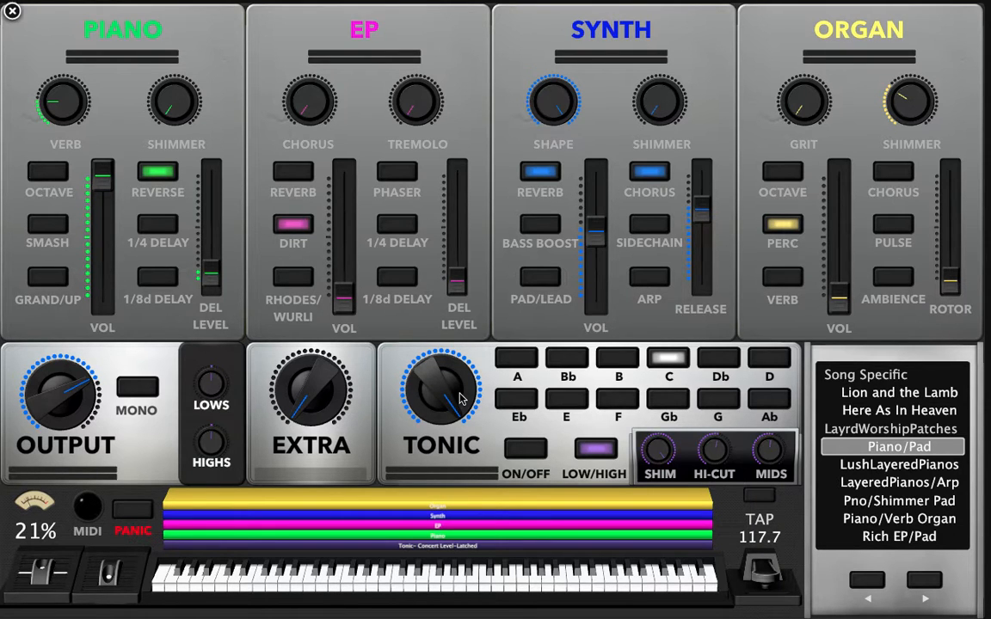
key("ctrl+Right")
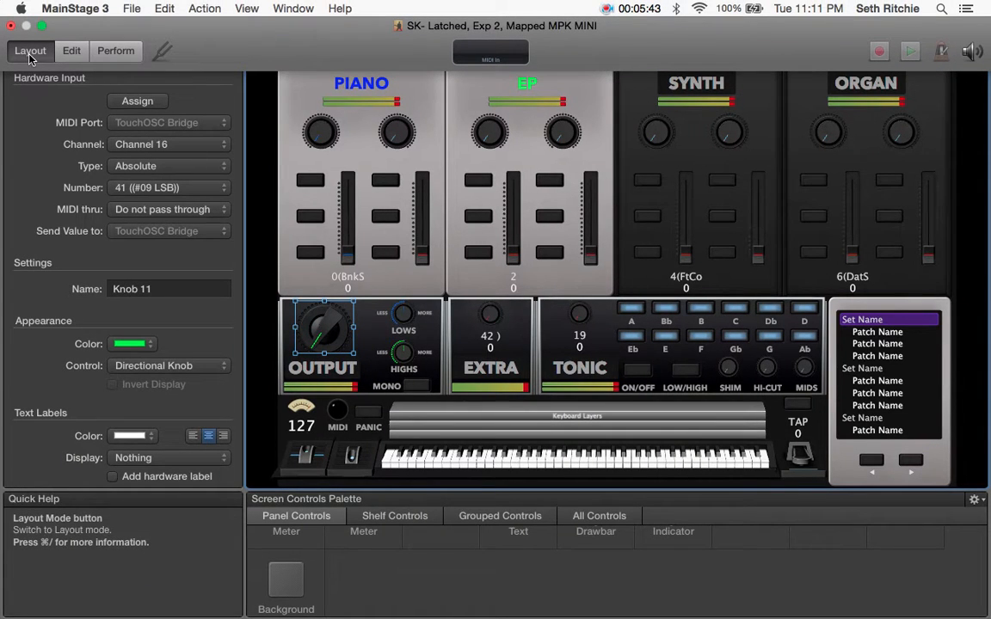
Switch to Edit mode and give the Piano channel strip the custom color Blue from the Apple palette, closing the color picker
left_click(61, 56)
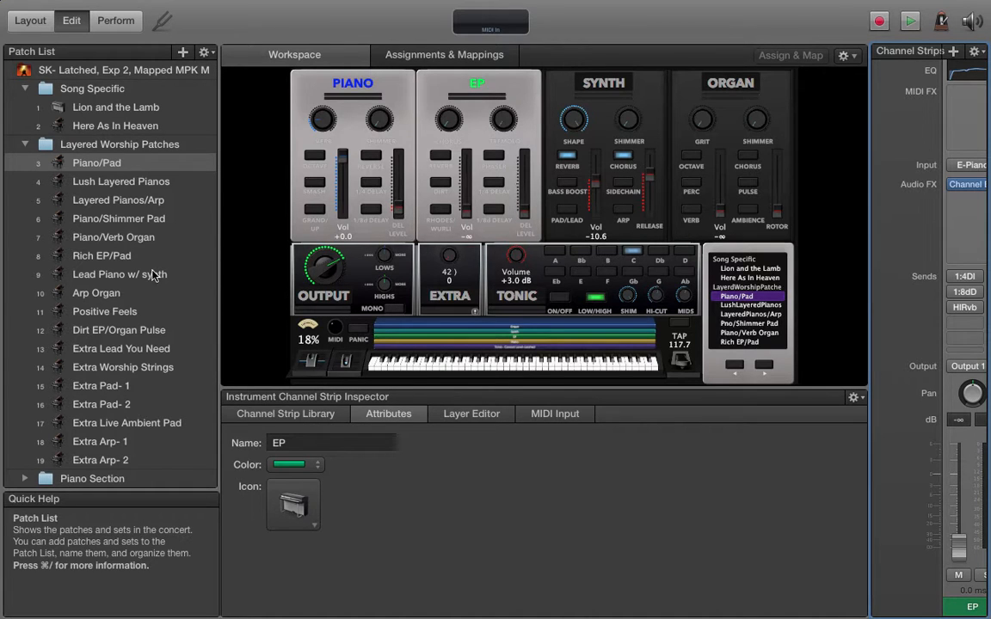
left_click(520, 341)
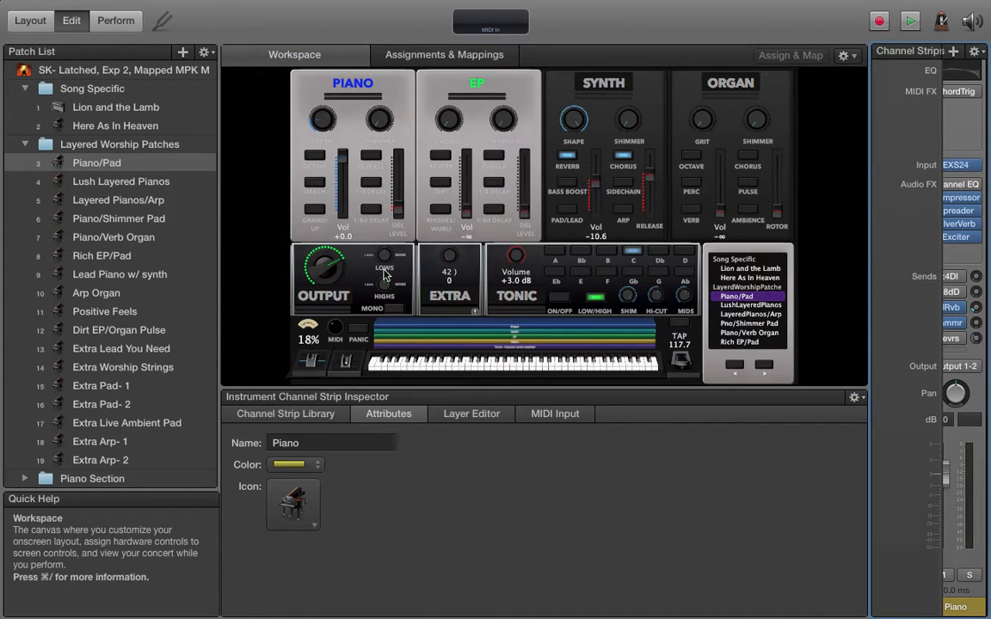
left_click(309, 465)
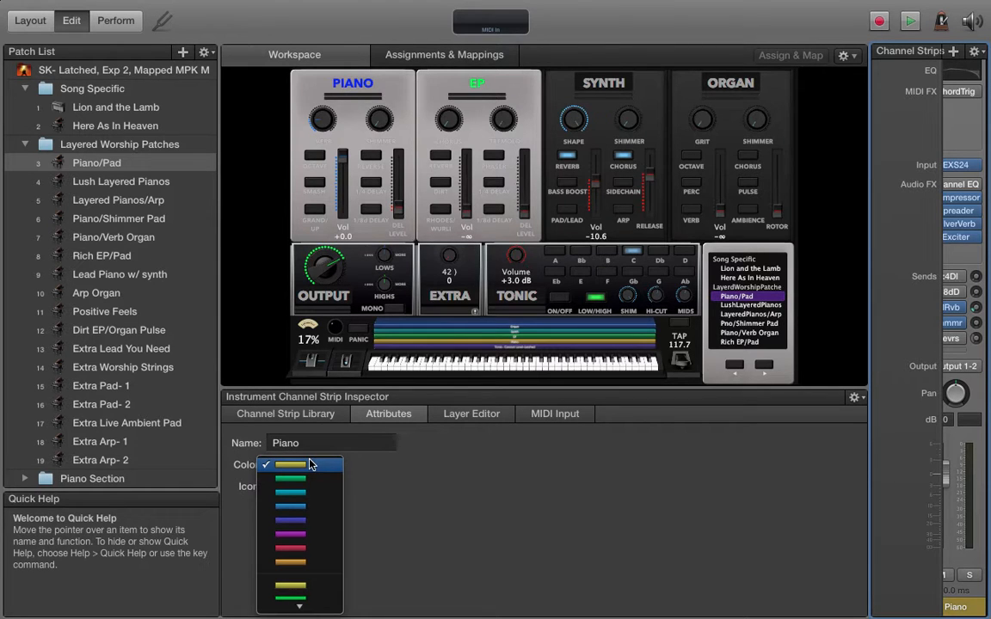
mouse_move(305, 608)
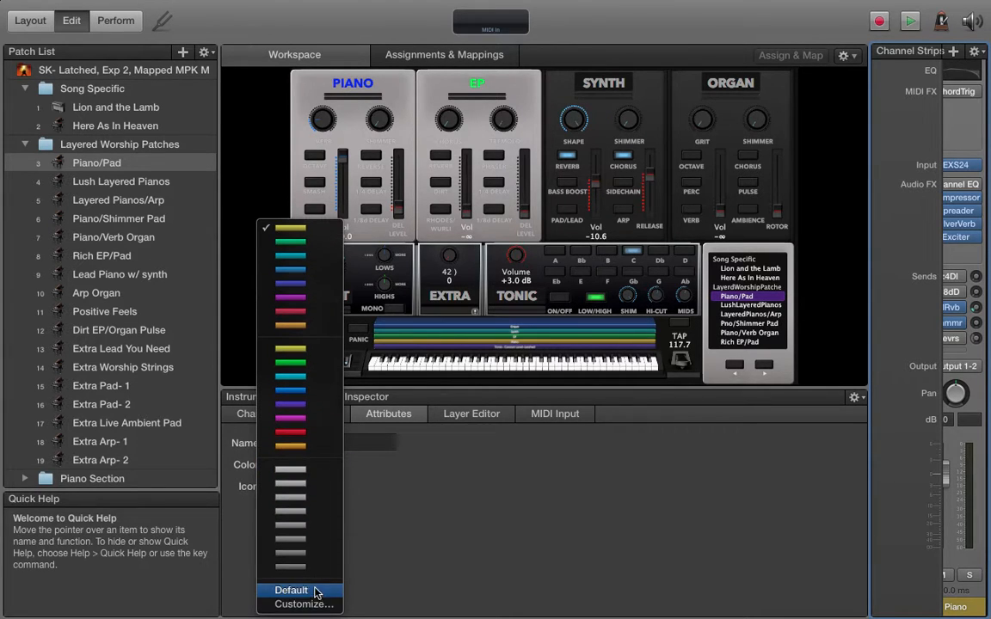
left_click(303, 604)
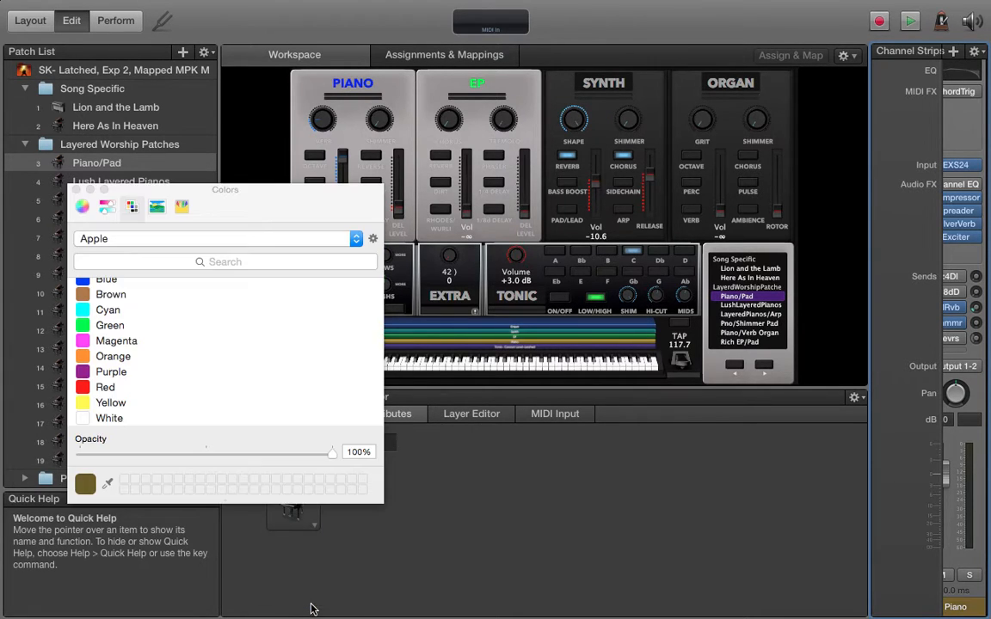
scroll(156, 288, "up", 1)
left_click(140, 295)
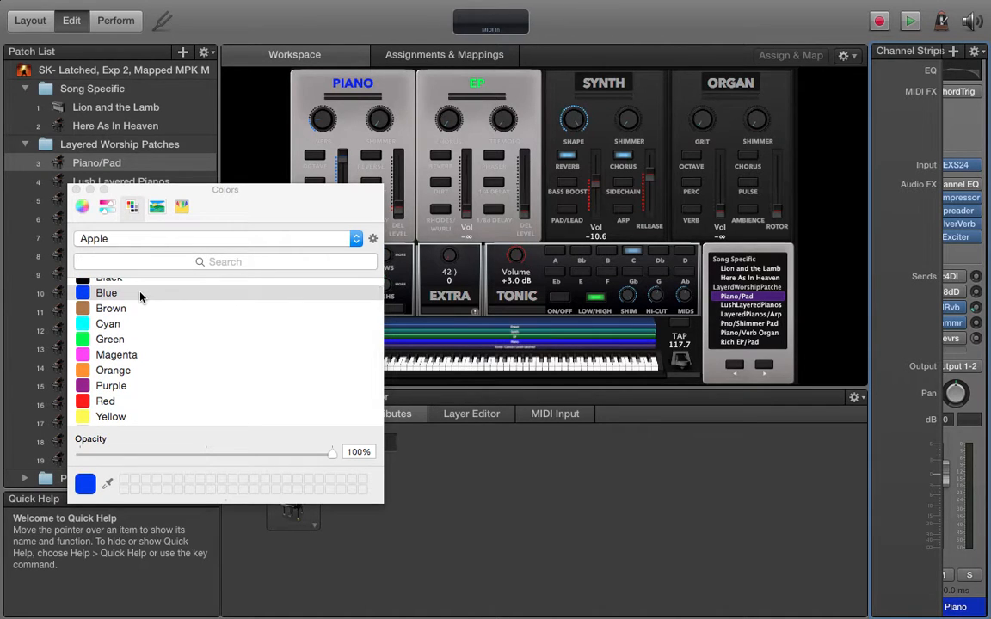
left_click(77, 189)
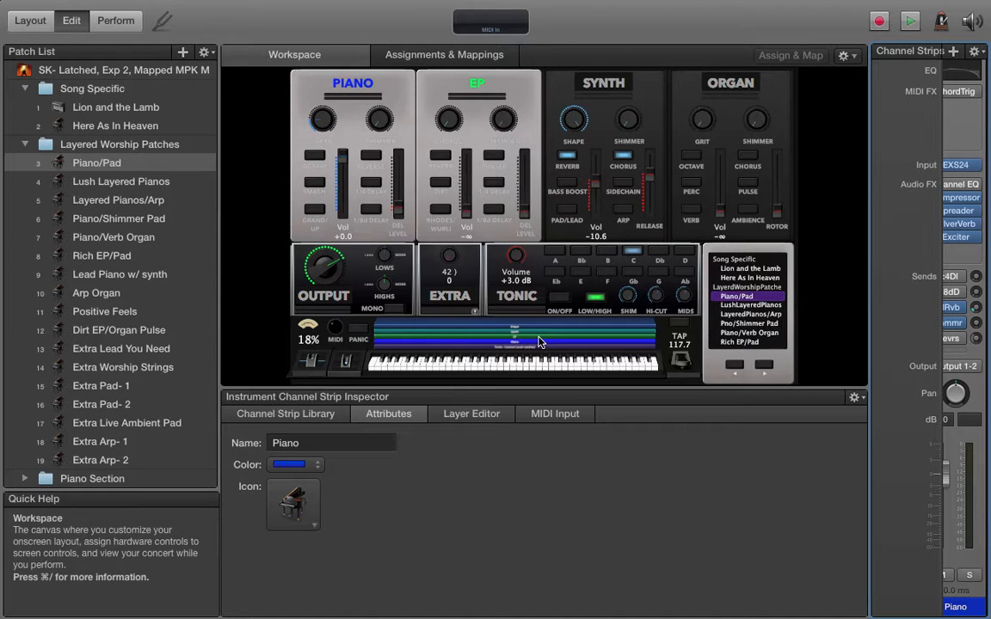
Give the EP channel strip the custom color Green from the Apple palette and close the color picker
left_click(540, 345)
double_click(539, 341)
left_click(538, 338)
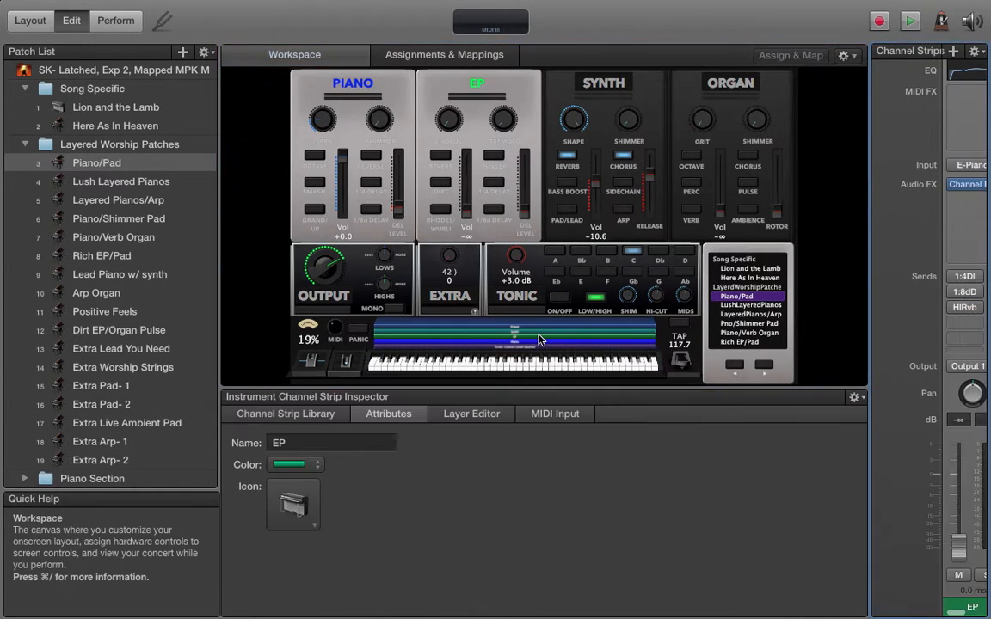
left_click(315, 466)
key("ctrl+Up")
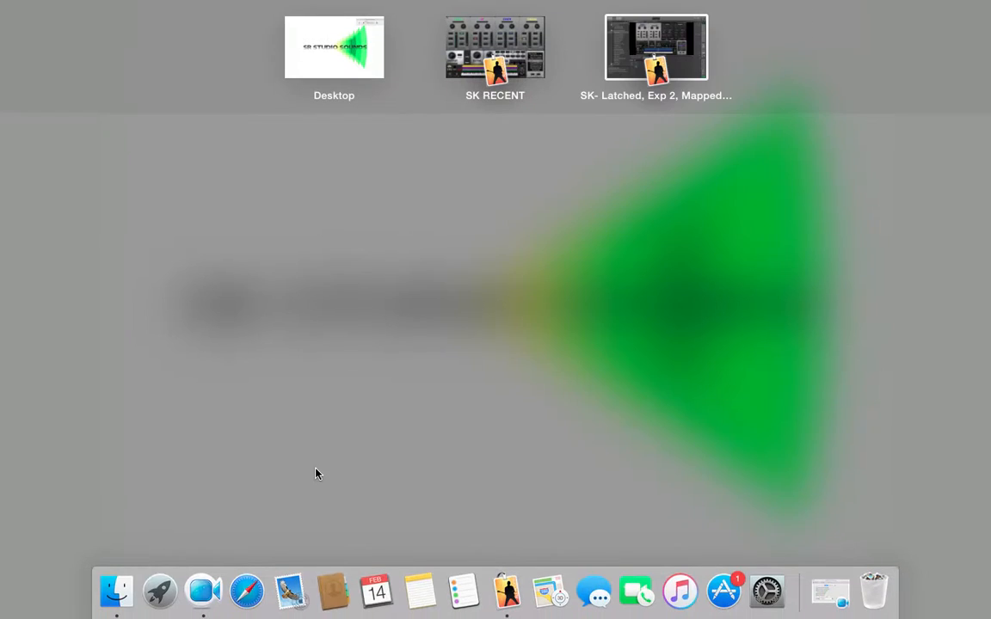
left_click(641, 60)
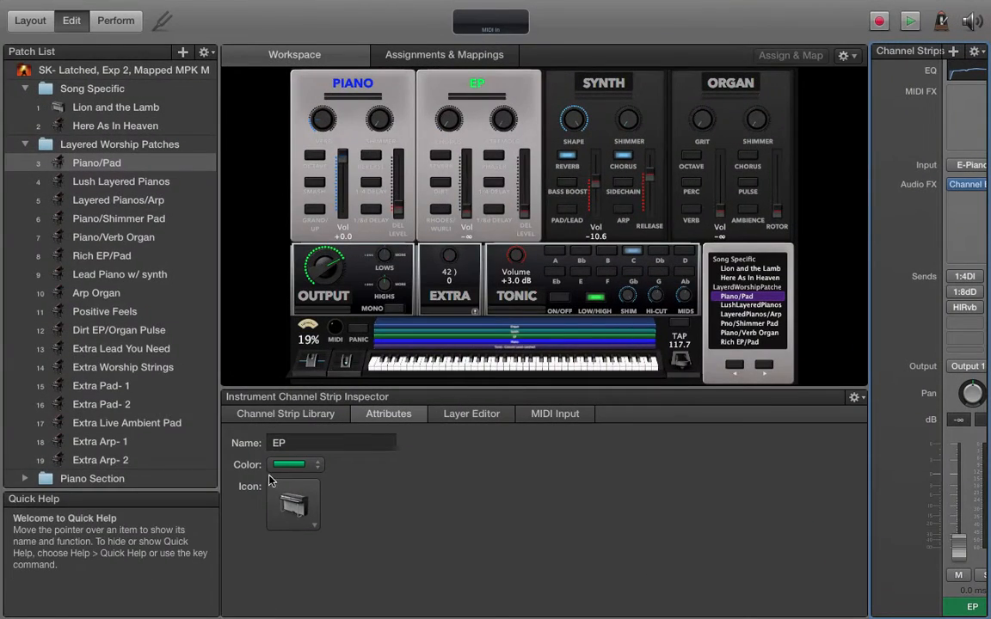
left_click(305, 466)
scroll(305, 552, "down", 5)
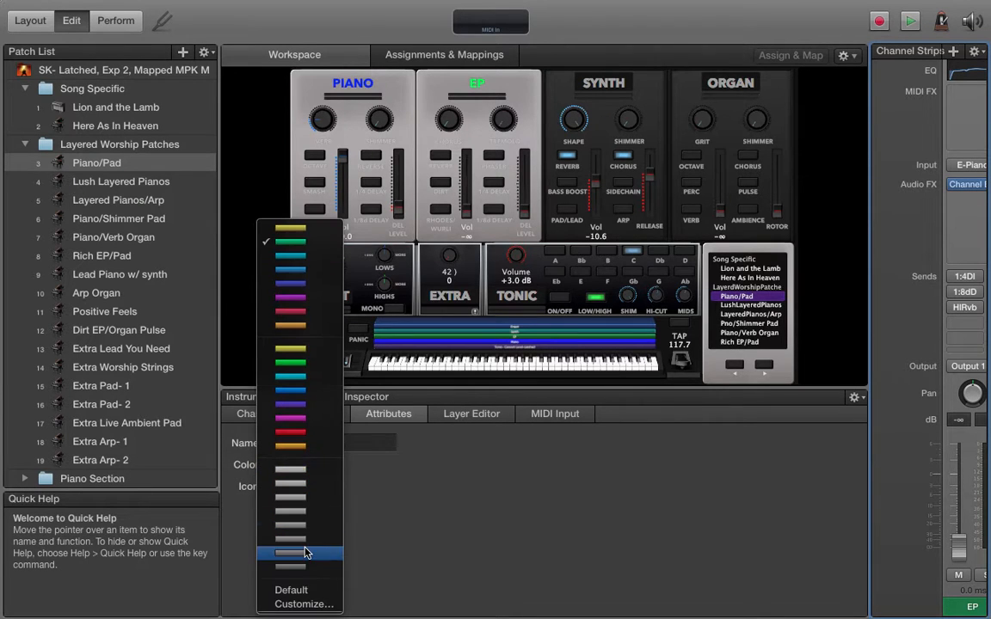
left_click(303, 603)
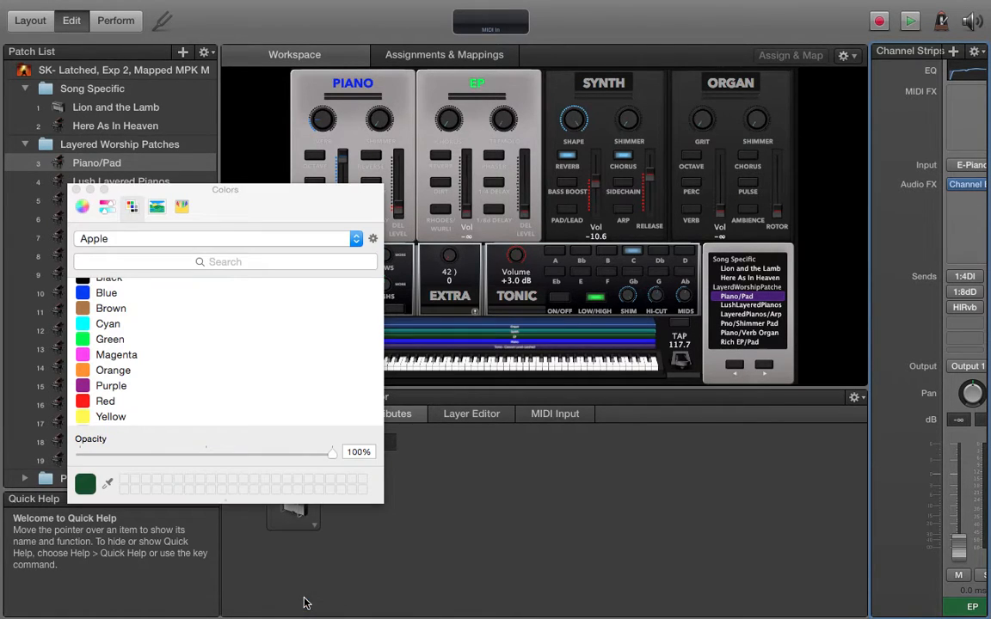
left_click(112, 340)
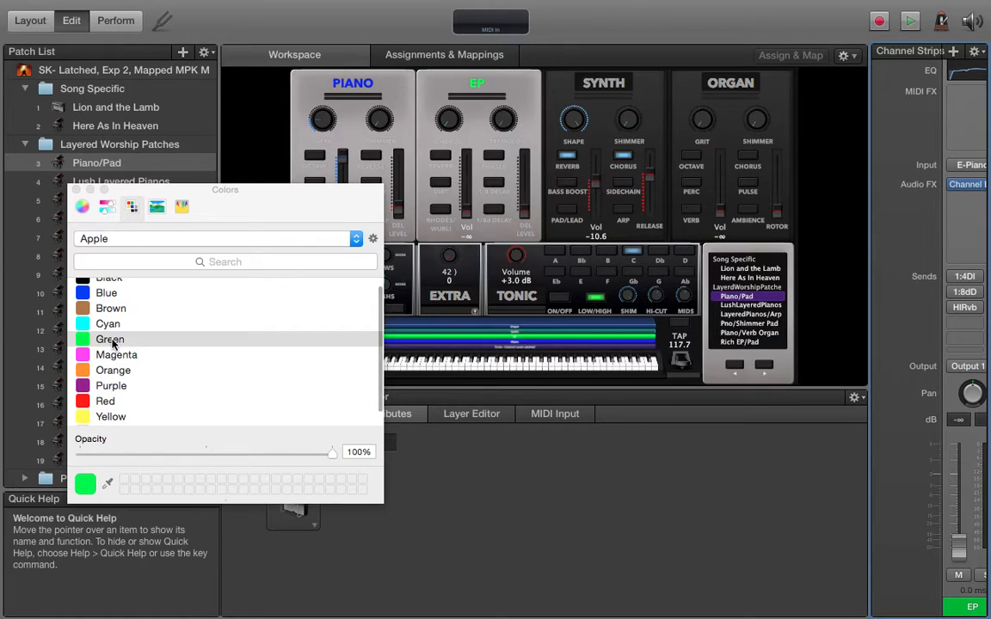
left_click(77, 189)
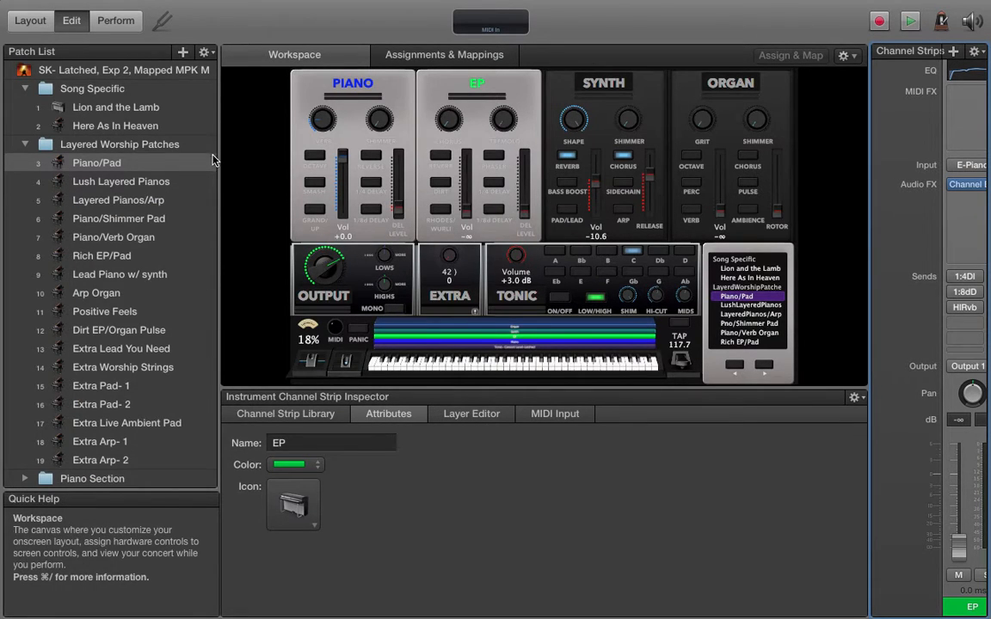
Look at the finished SK RECENT concert, and return to Layout mode with the SHIMMER knob of the SYNTH section selected
key("super+3")
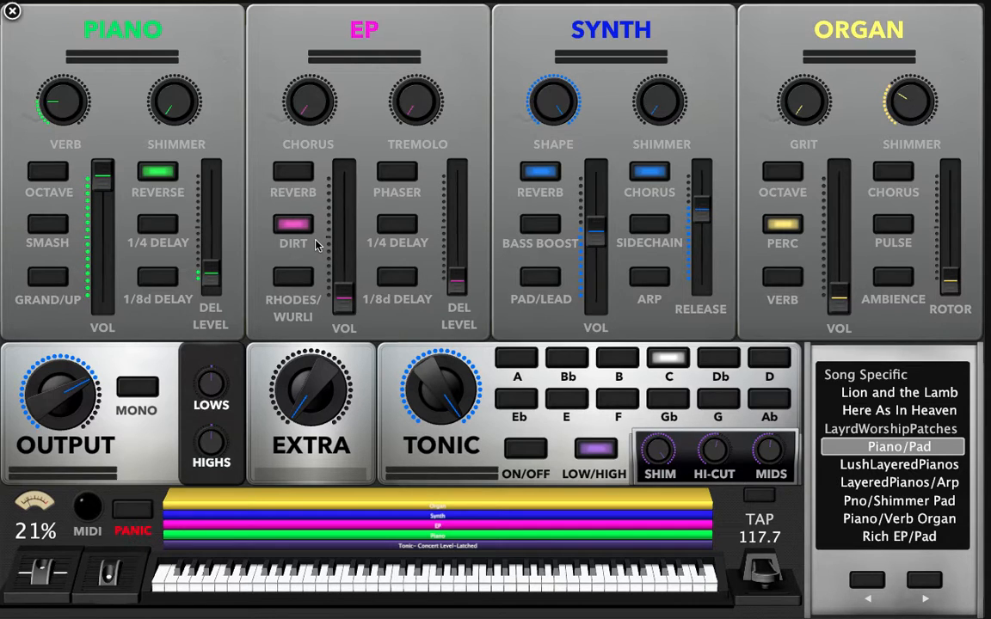
key("Escape")
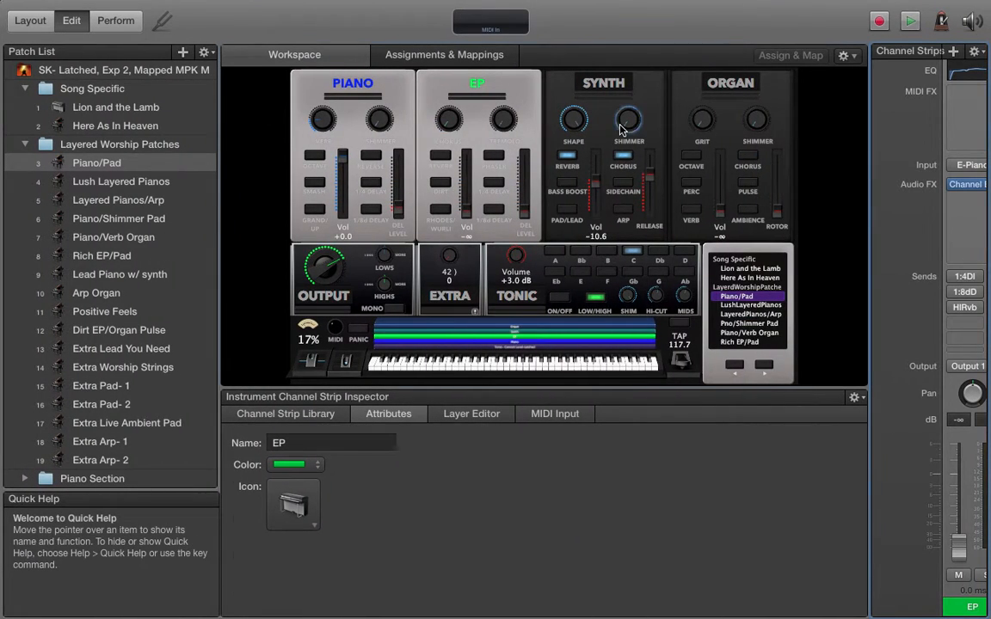
left_click(627, 122)
left_click(31, 21)
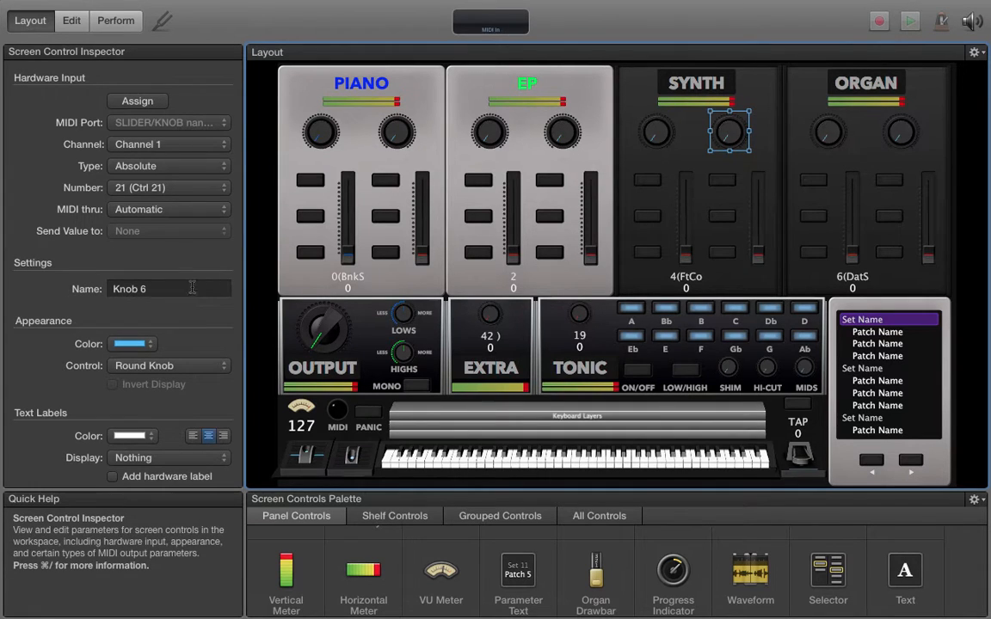
Examine the text settings of both note label rows and of the TONIC and EXTRA titles
left_click(681, 323)
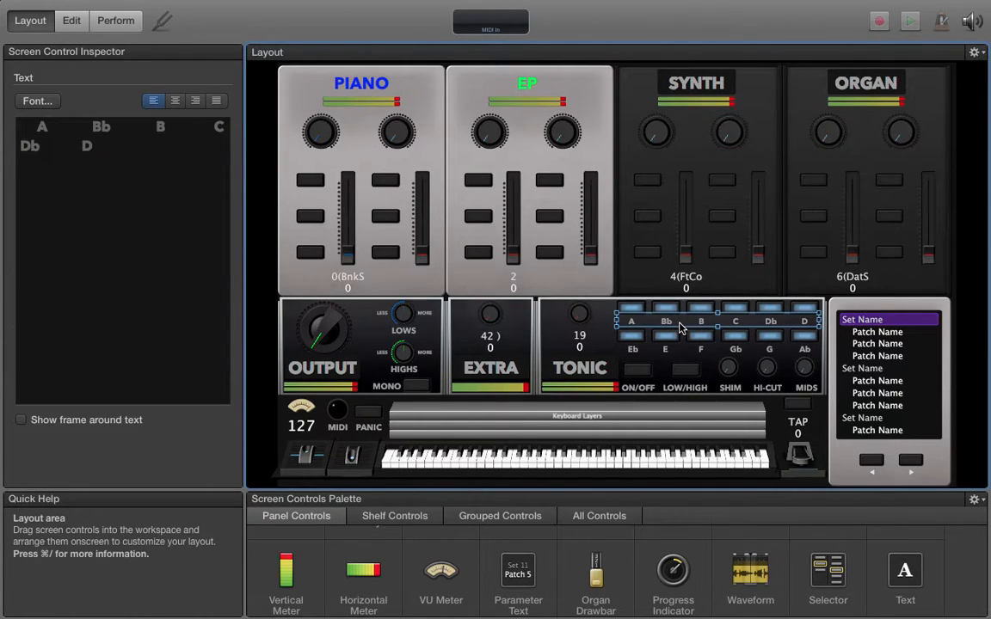
left_click(675, 358)
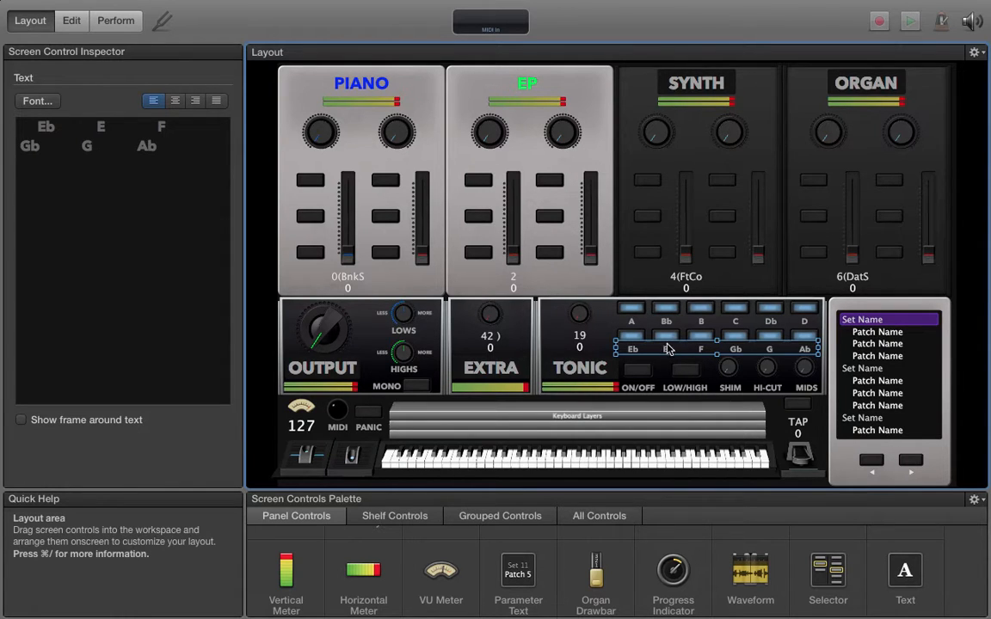
left_click(673, 322)
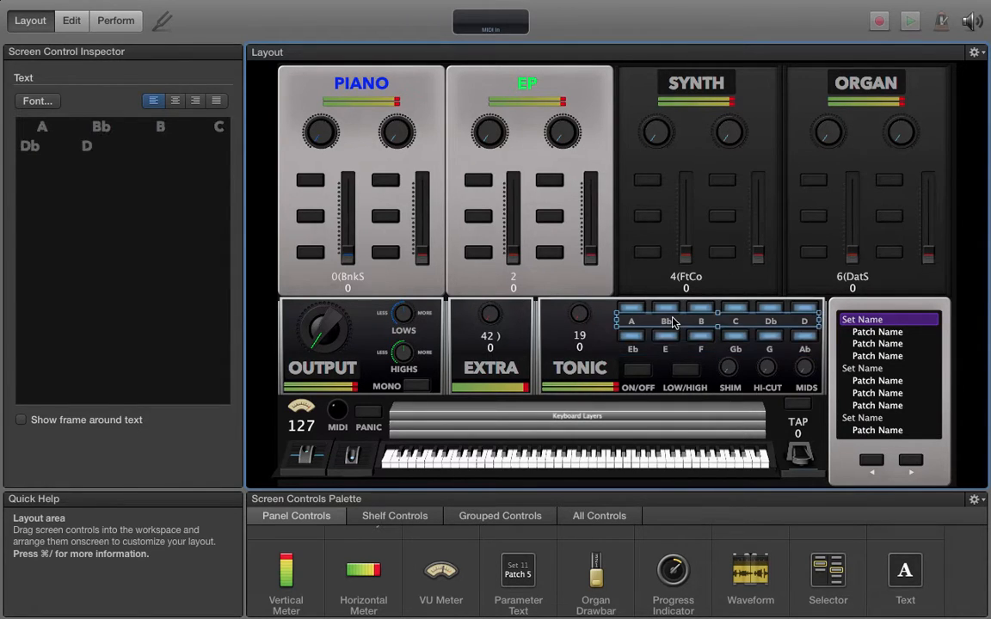
left_click(582, 369)
left_click(508, 376)
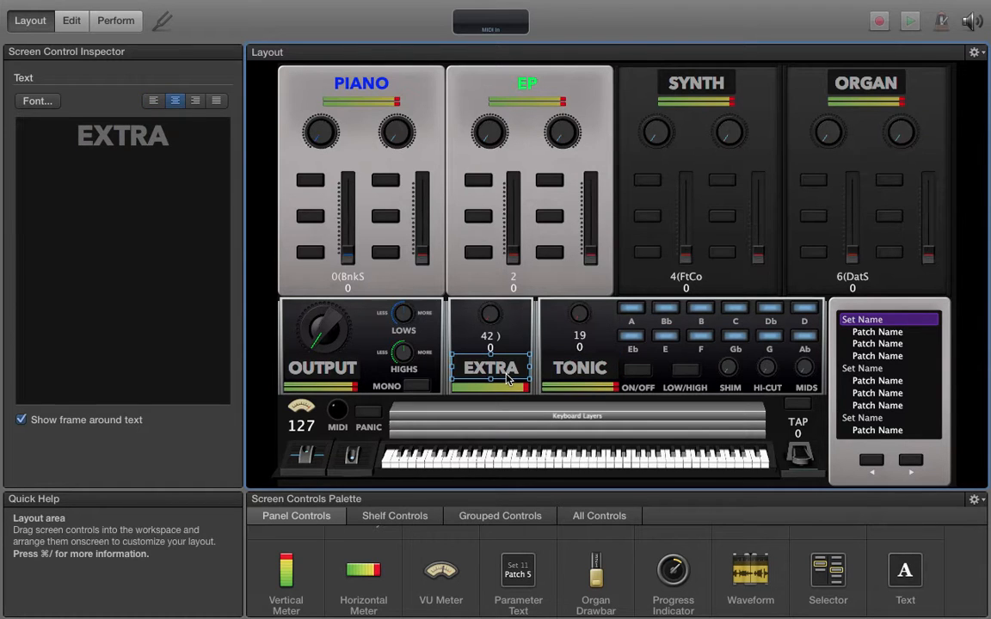